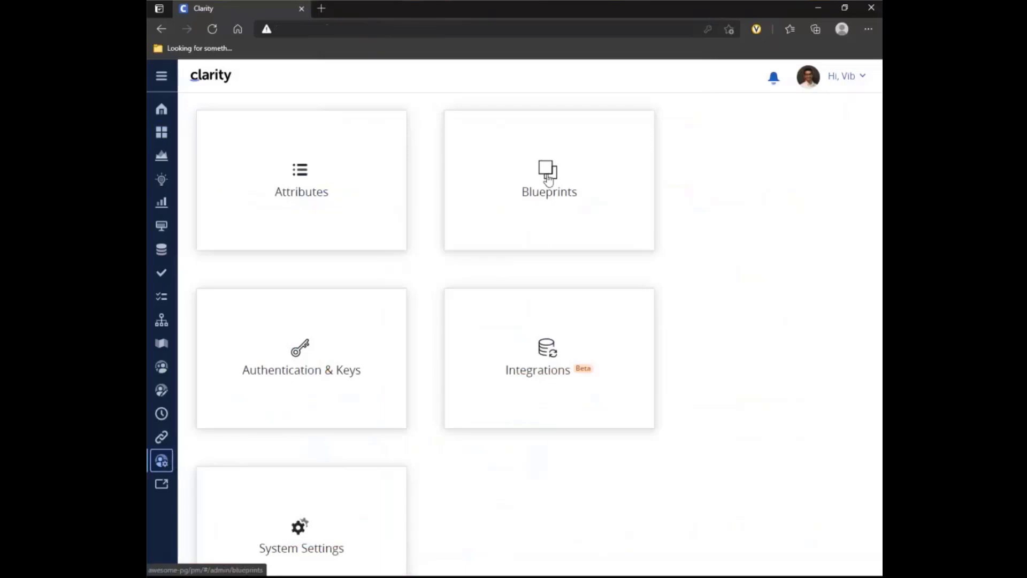
Step: Filter the blueprints to the Project type and open the Project - Default blueprint
click(222, 122)
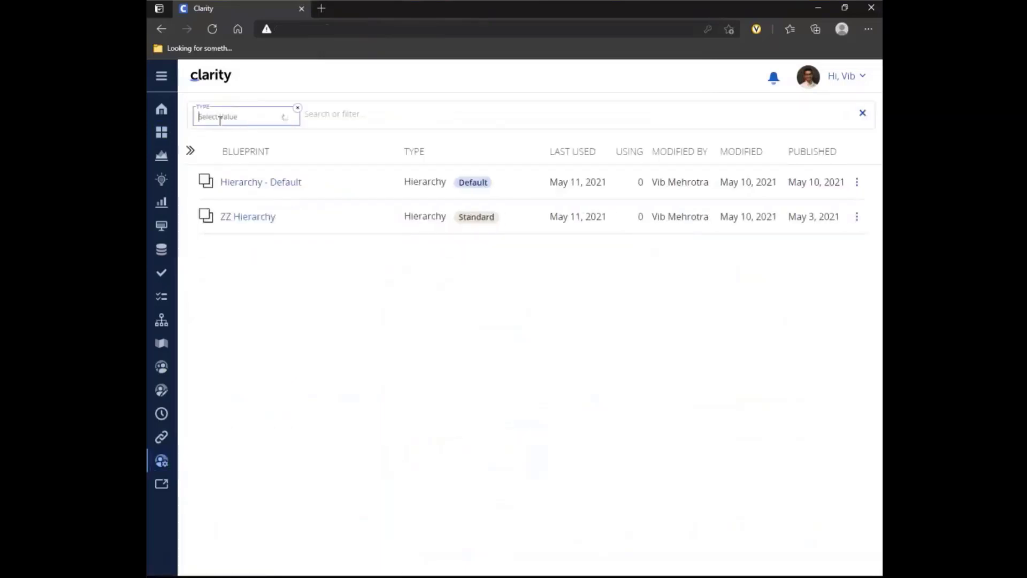
click(210, 158)
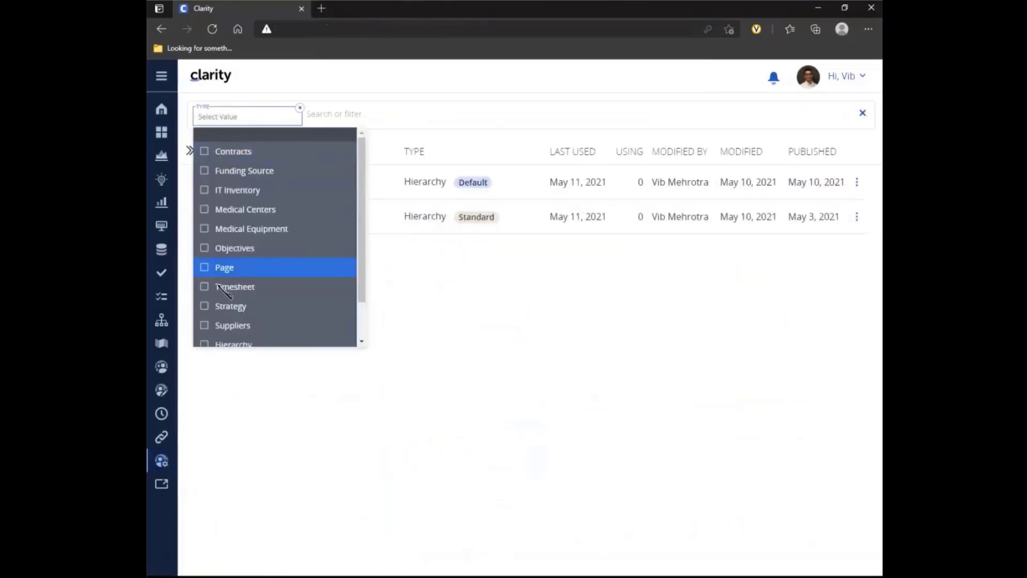
scroll(213, 257, down, 2)
scroll(210, 343, up, 1)
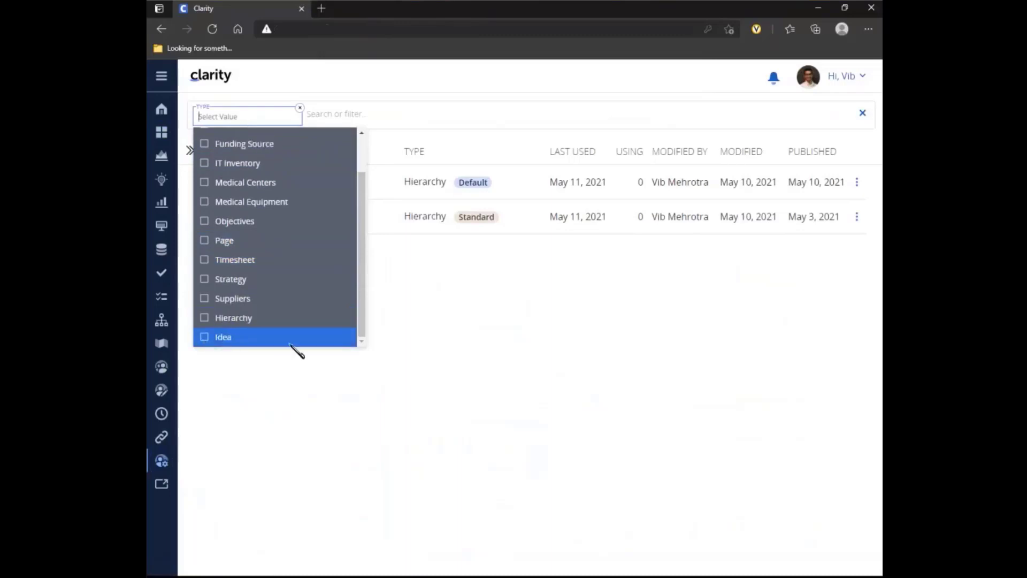
click(484, 332)
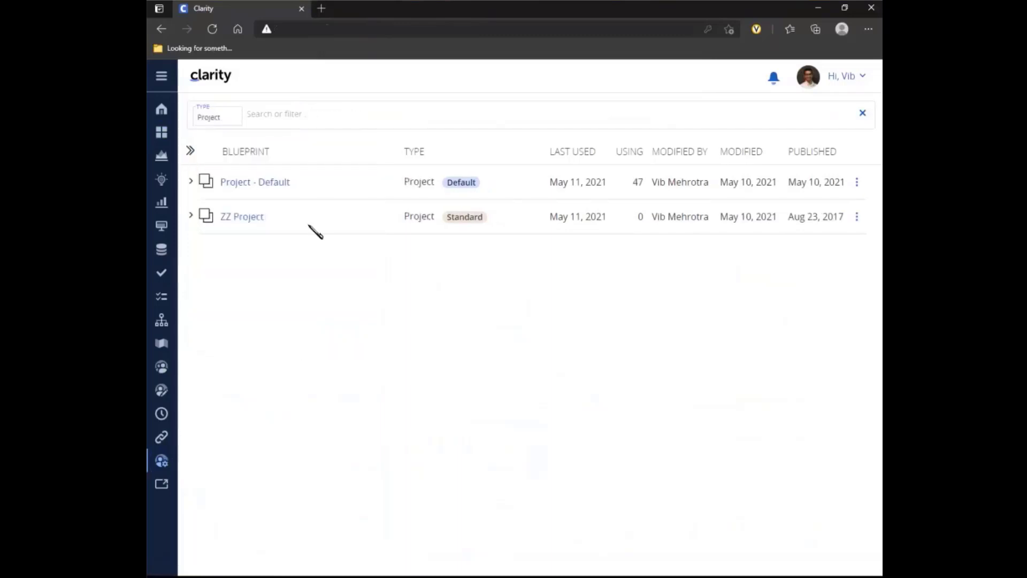
click(249, 184)
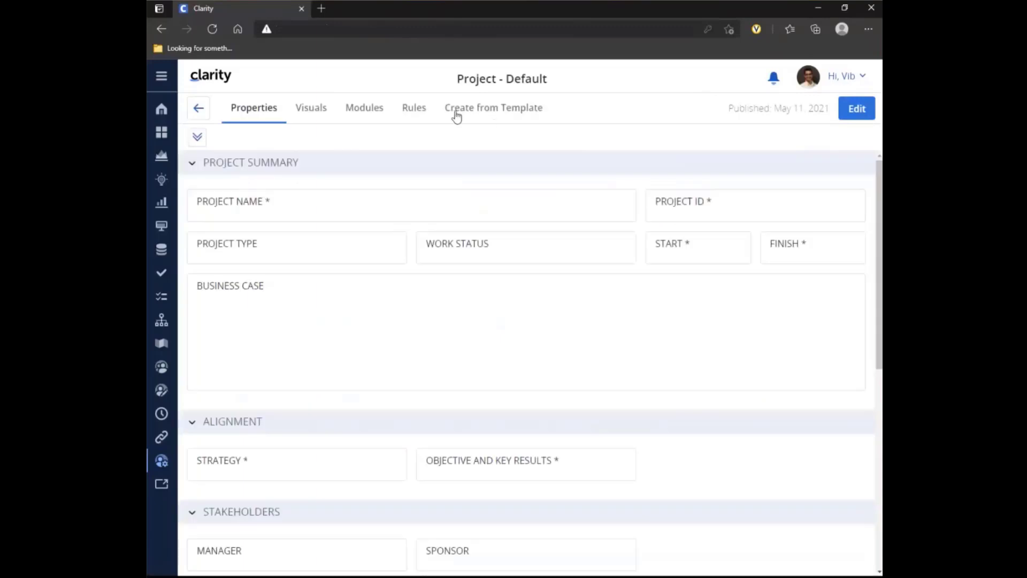
Step: Review the conditions and actions of the blueprint's existing Control Financial Data rule
click(413, 108)
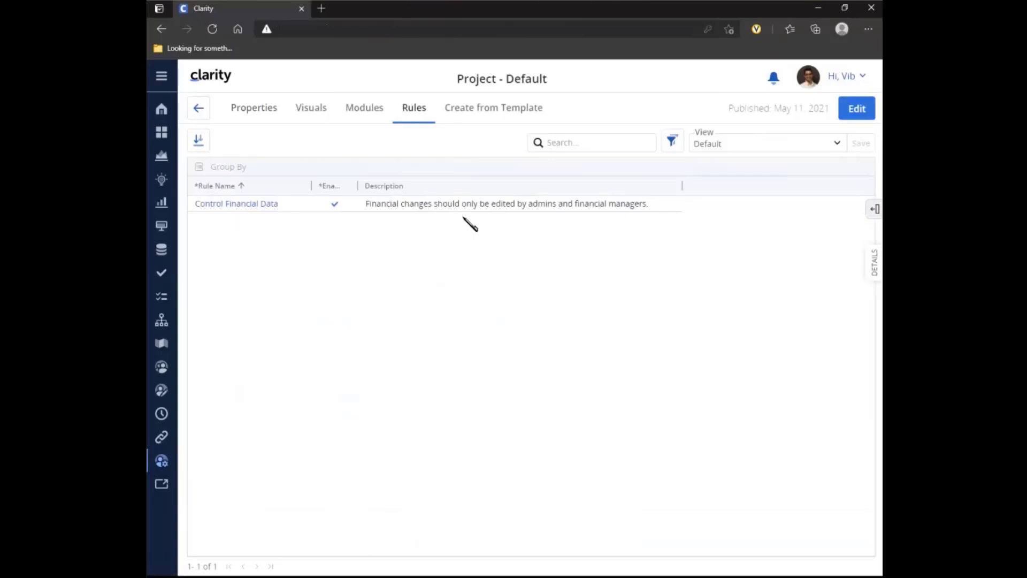
click(233, 212)
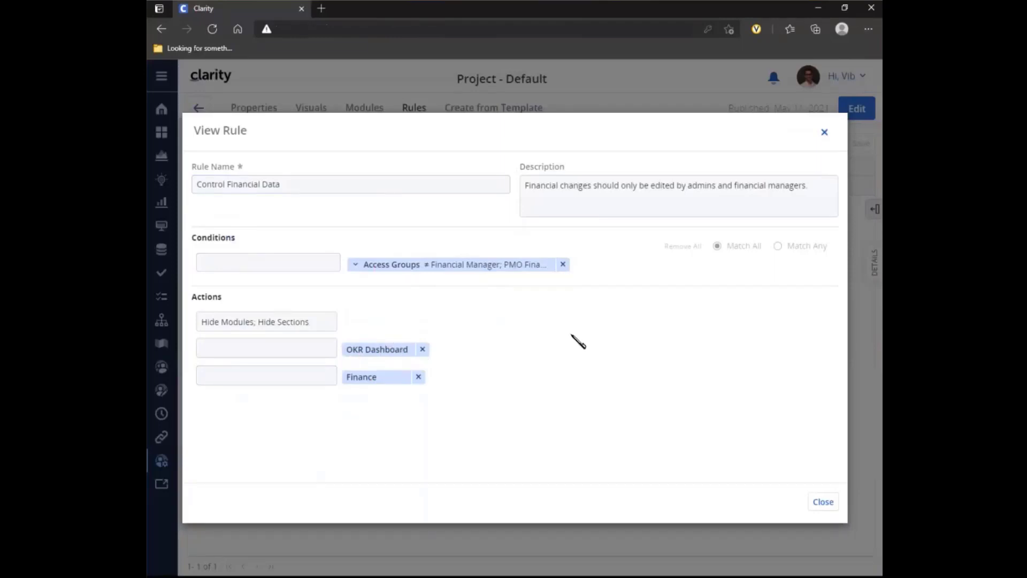
click(822, 501)
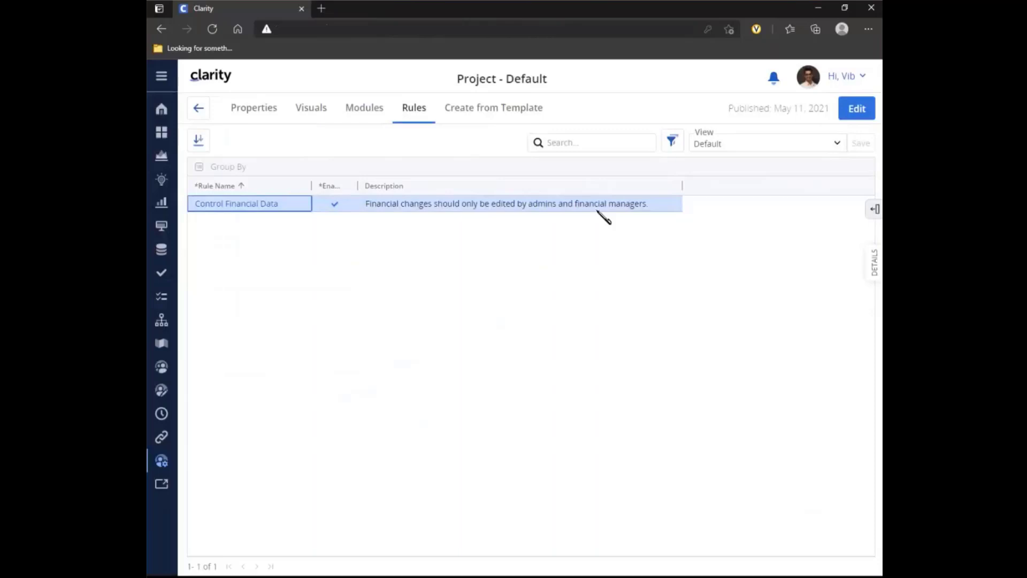
Step: Put the blueprint in edit mode and start a new rule named "Hide modules and section for On Hold"
click(853, 110)
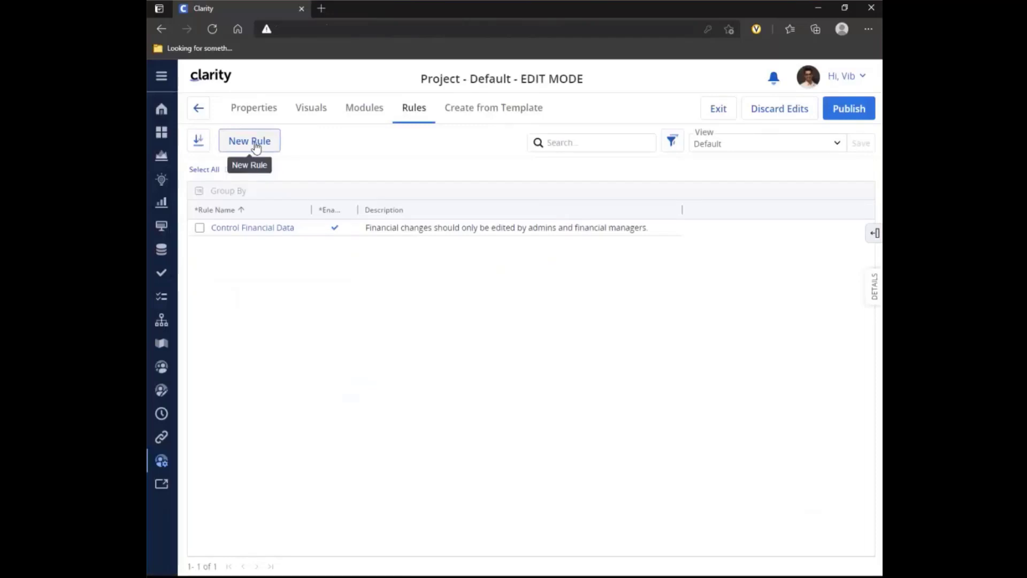
click(256, 147)
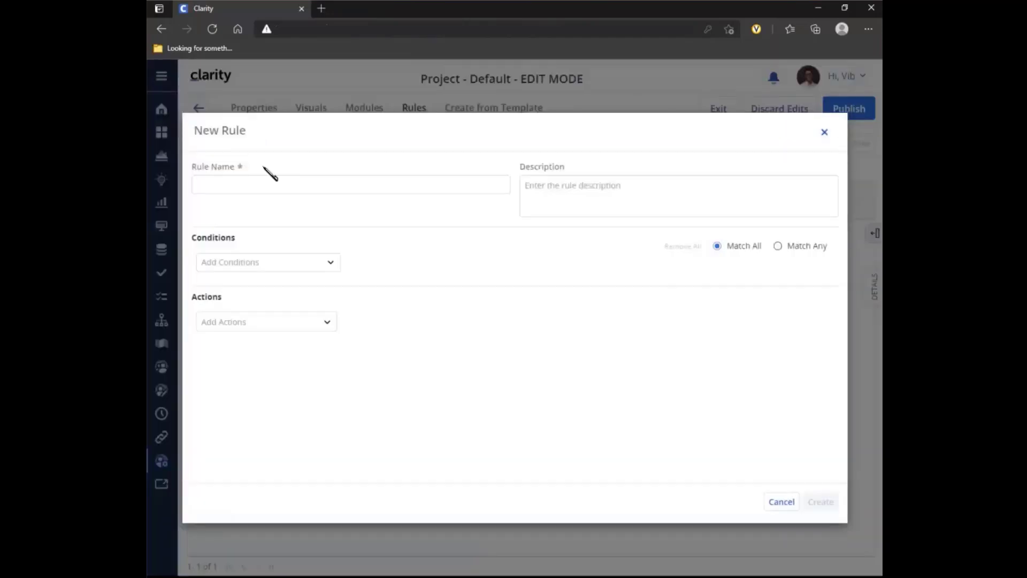
click(263, 184)
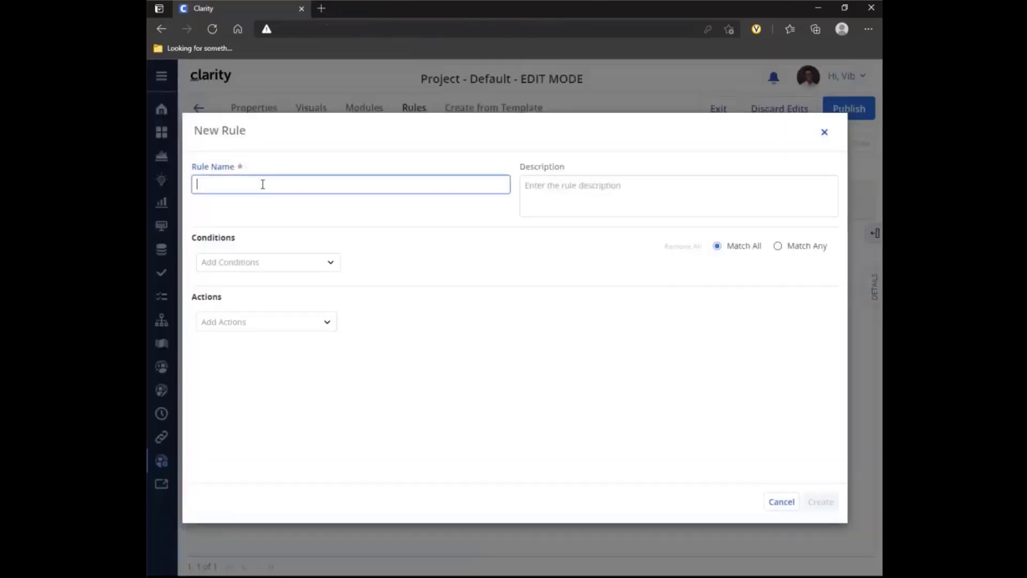
text(Hide mo)
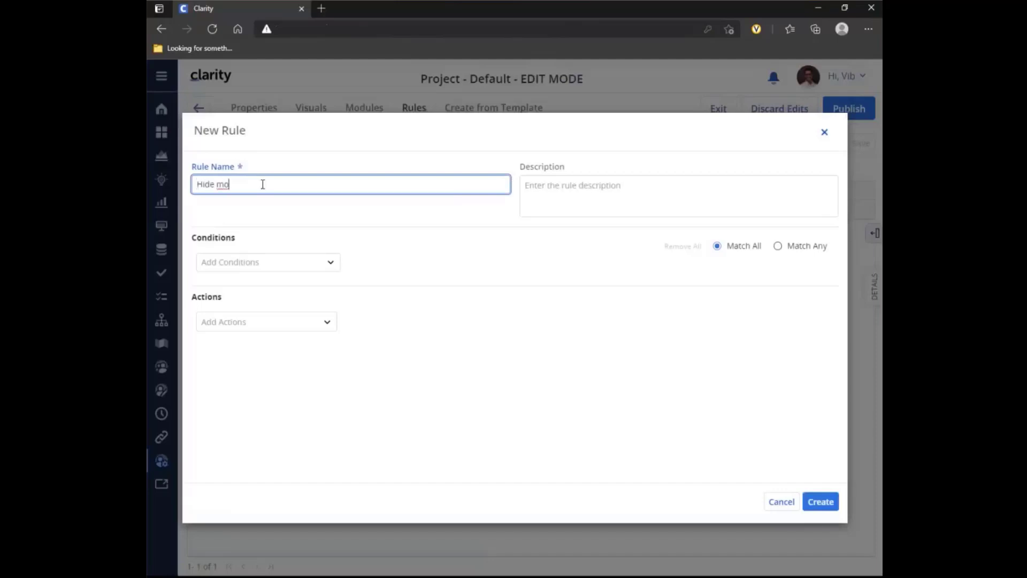
text(dules and section for On Hold)
click(569, 197)
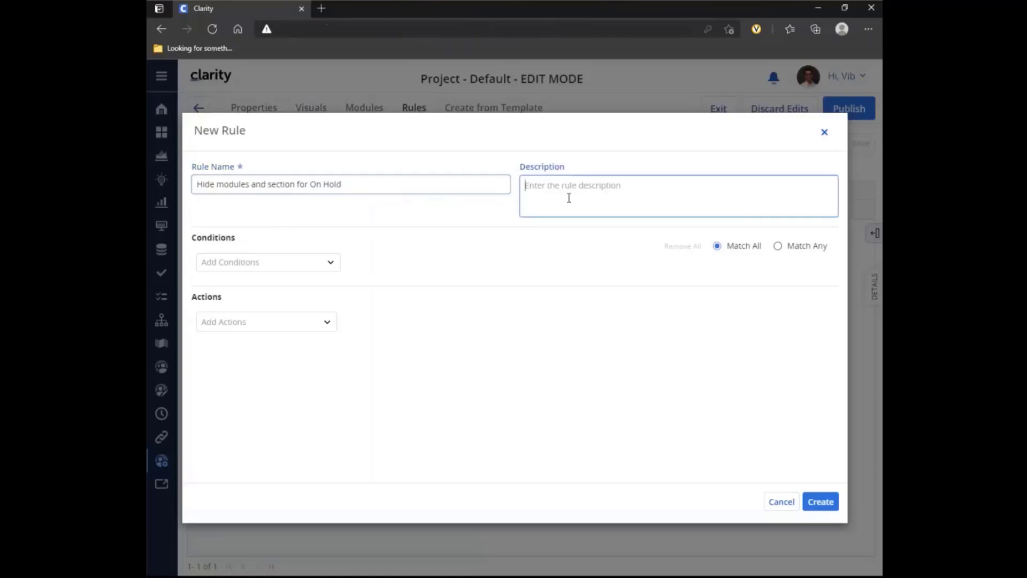
Step: Add a single condition to the rule requiring Work Status to be equal to On Hold
click(327, 261)
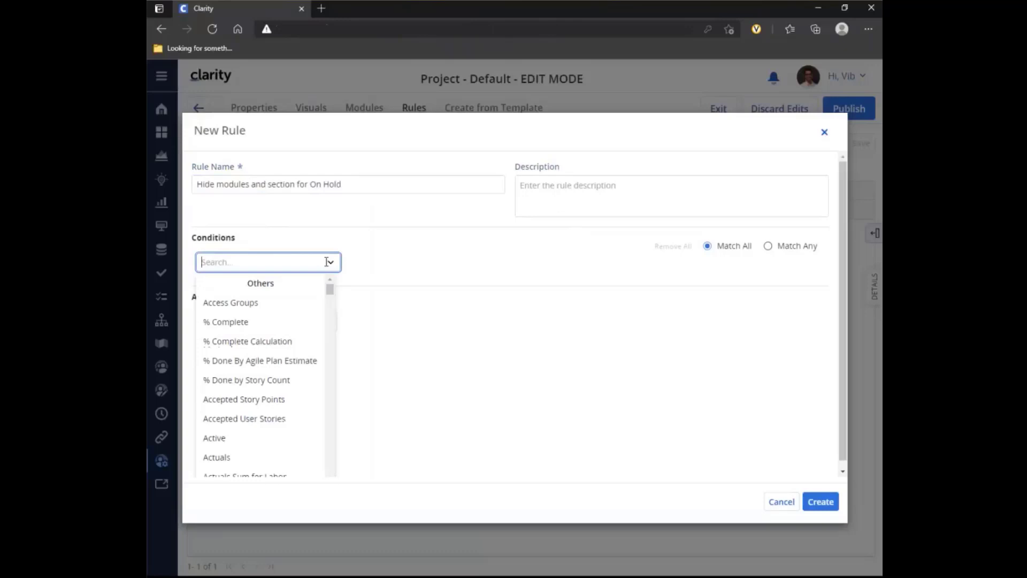
text(work)
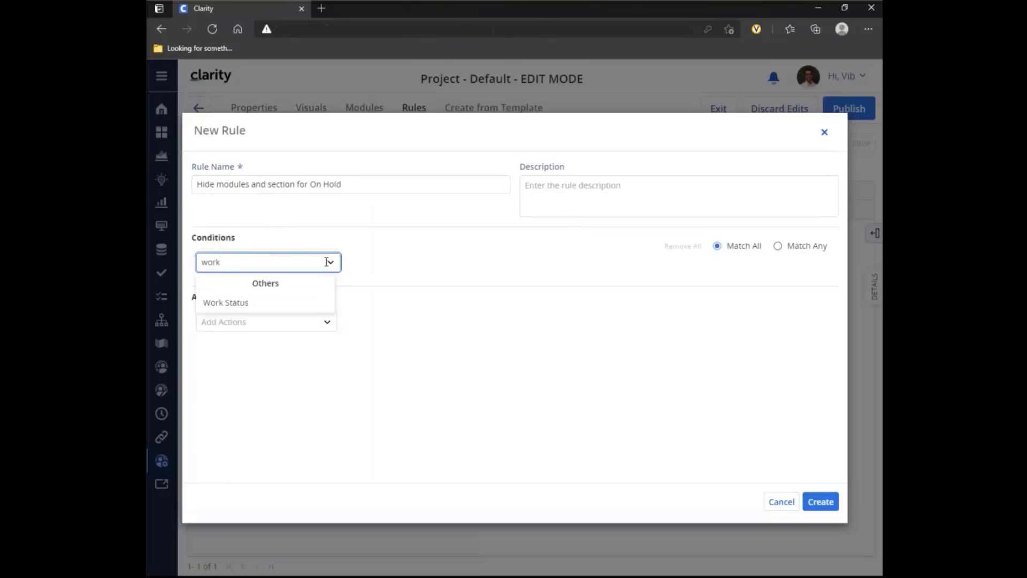
click(247, 304)
click(237, 304)
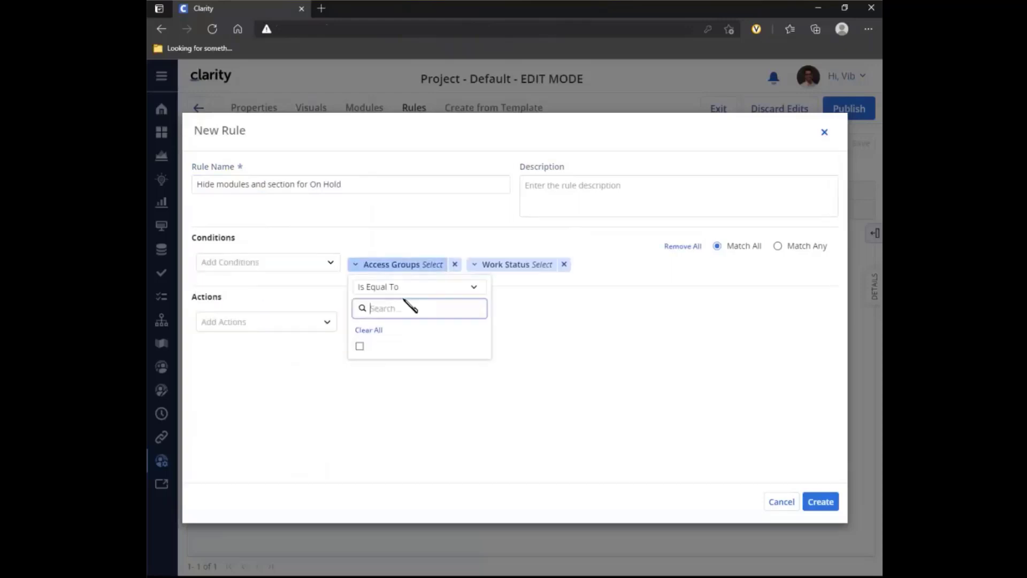
click(455, 264)
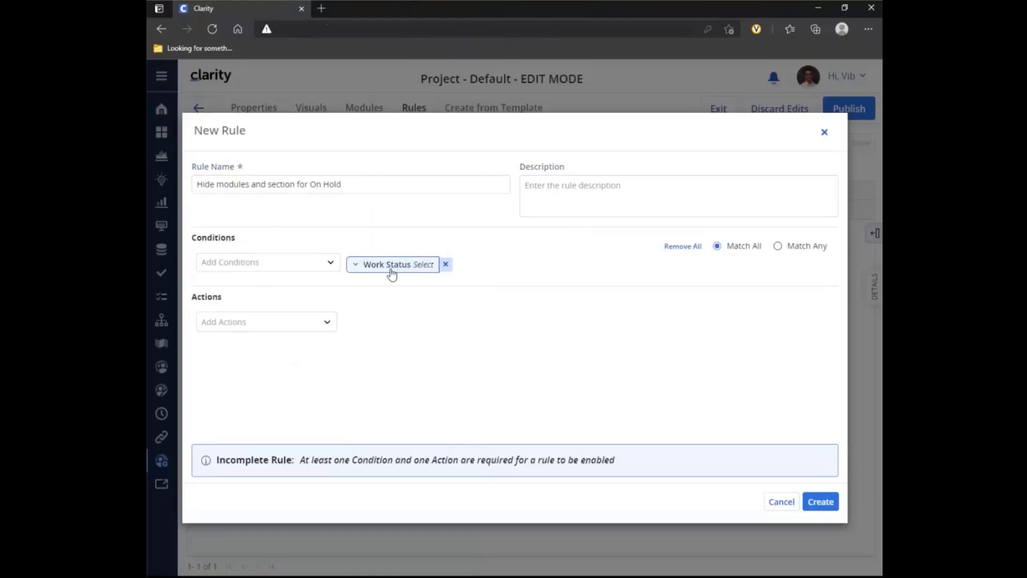
click(391, 267)
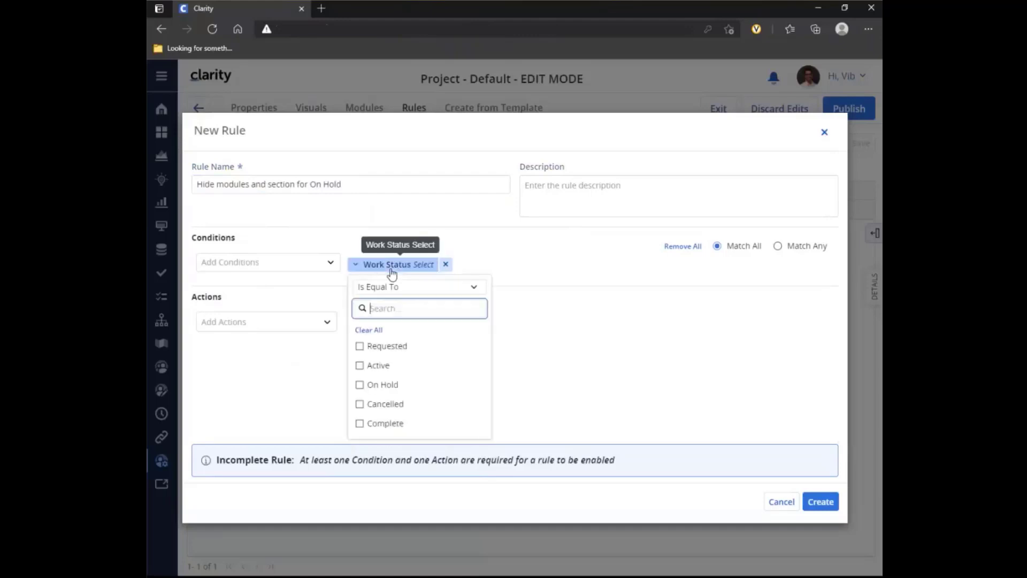
click(360, 385)
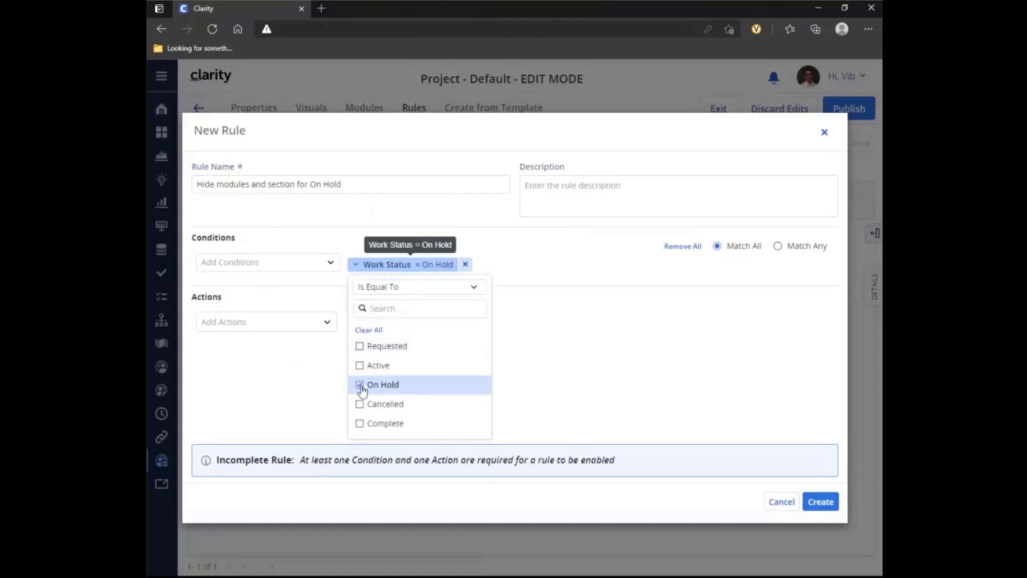
click(558, 276)
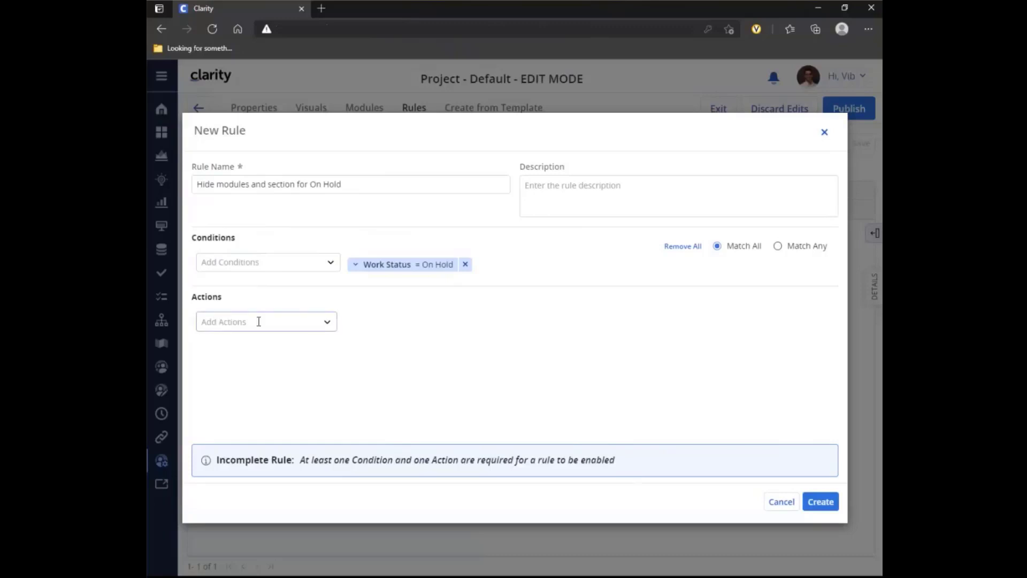
Step: Add a Hide Modules action to the rule covering the Conversations and Financials modules
click(325, 325)
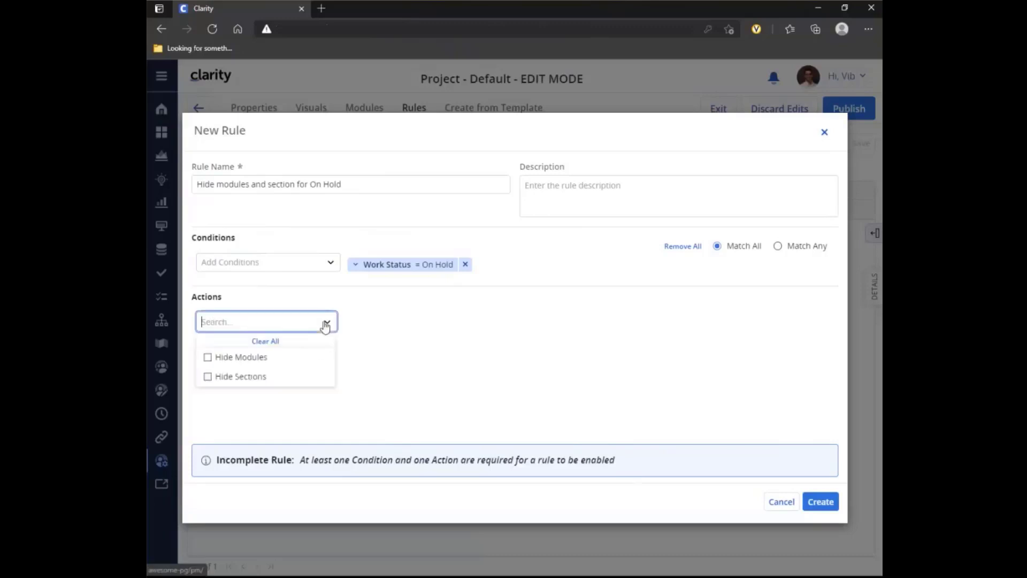
click(208, 359)
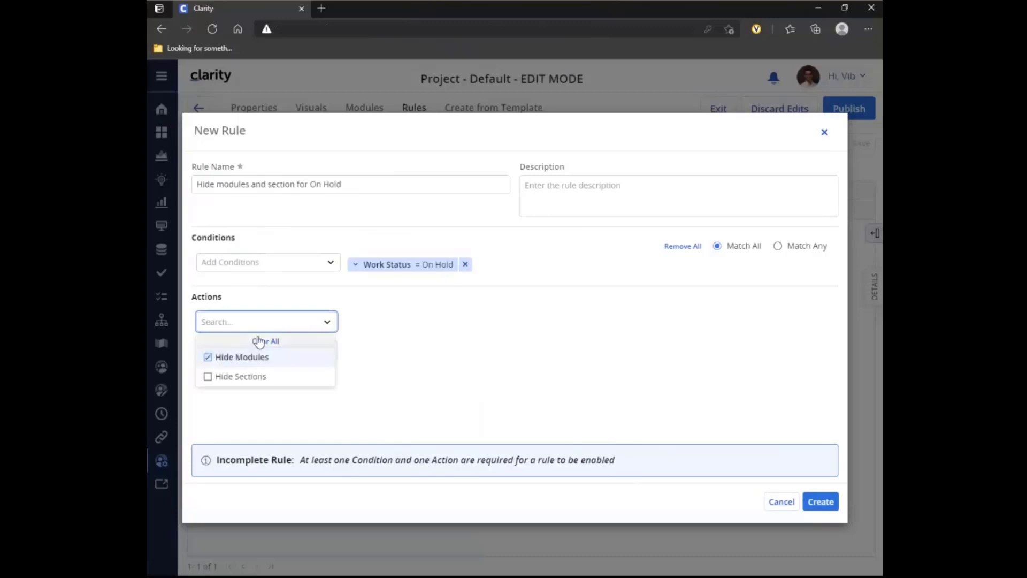
click(342, 391)
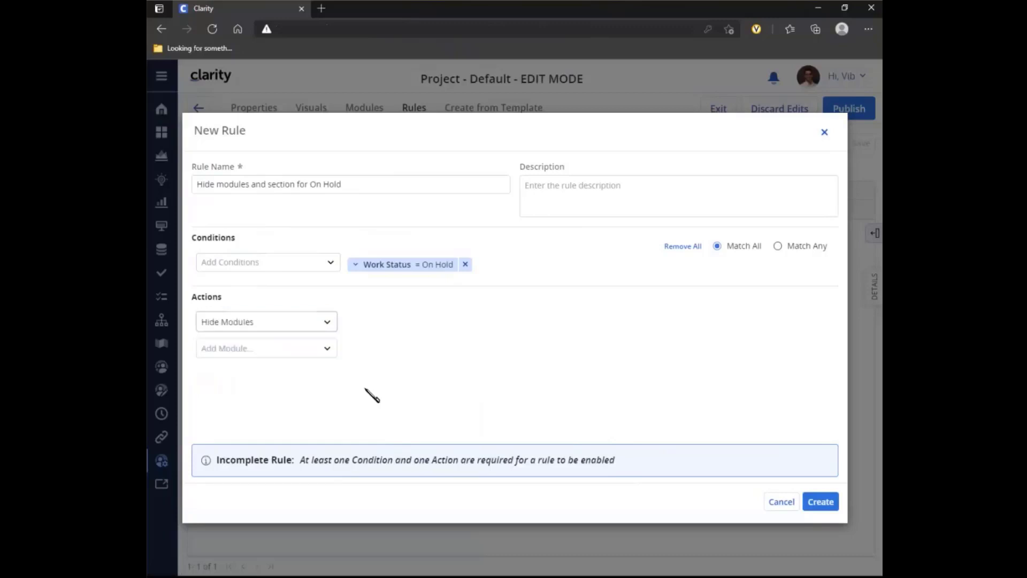
click(327, 349)
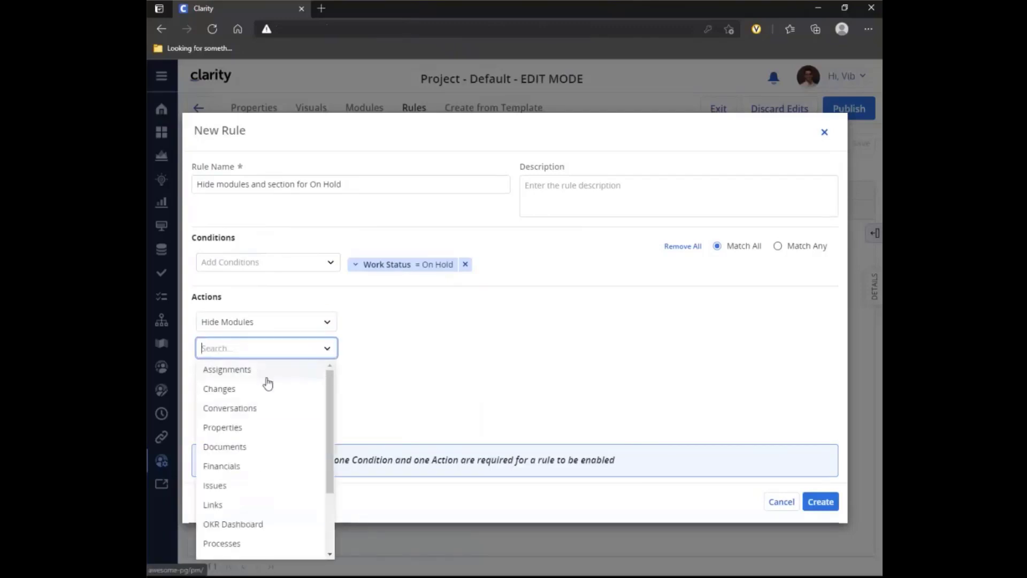
drag(332, 439, 335, 499)
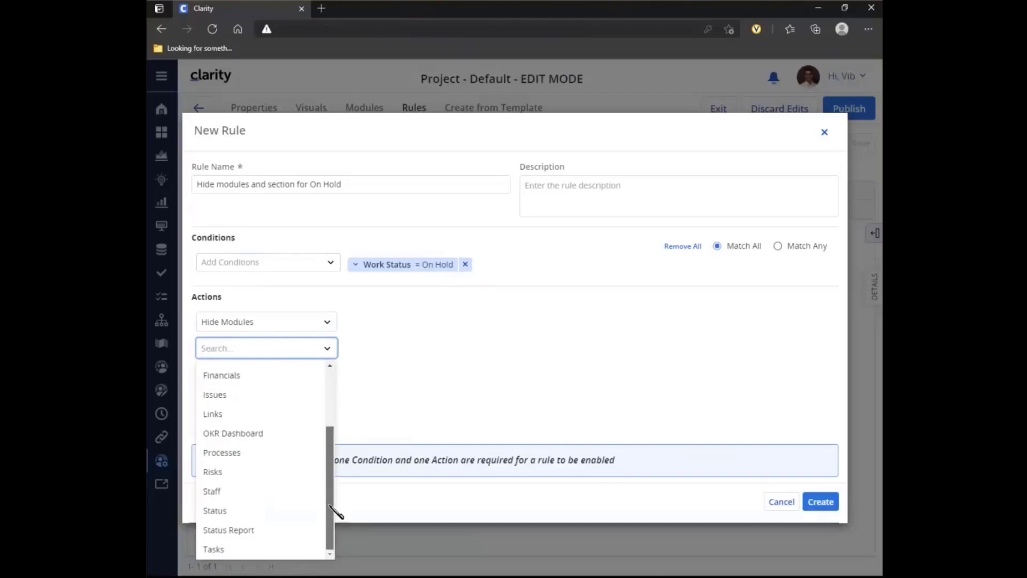
scroll(314, 419, up, 5)
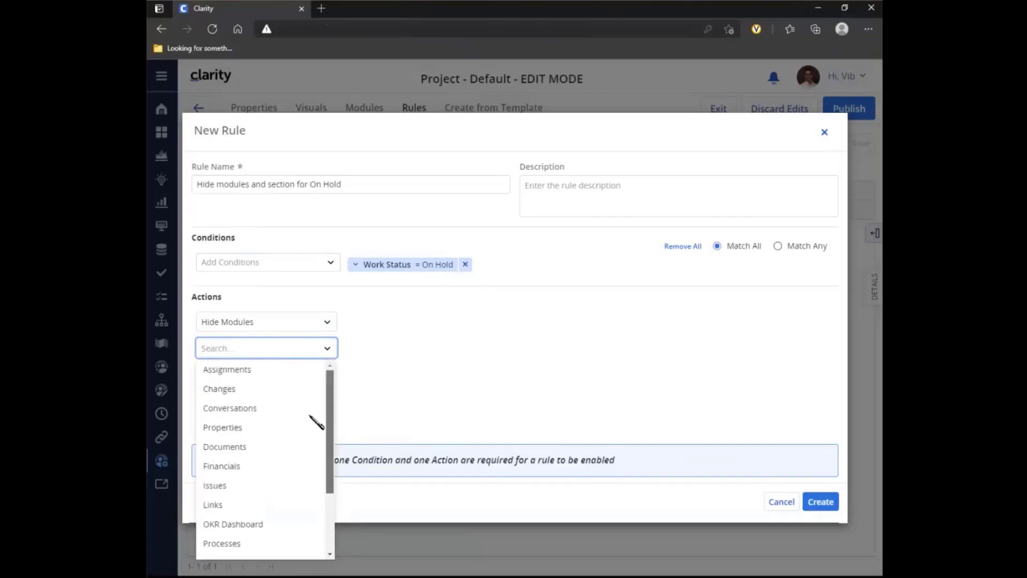
click(239, 411)
click(328, 348)
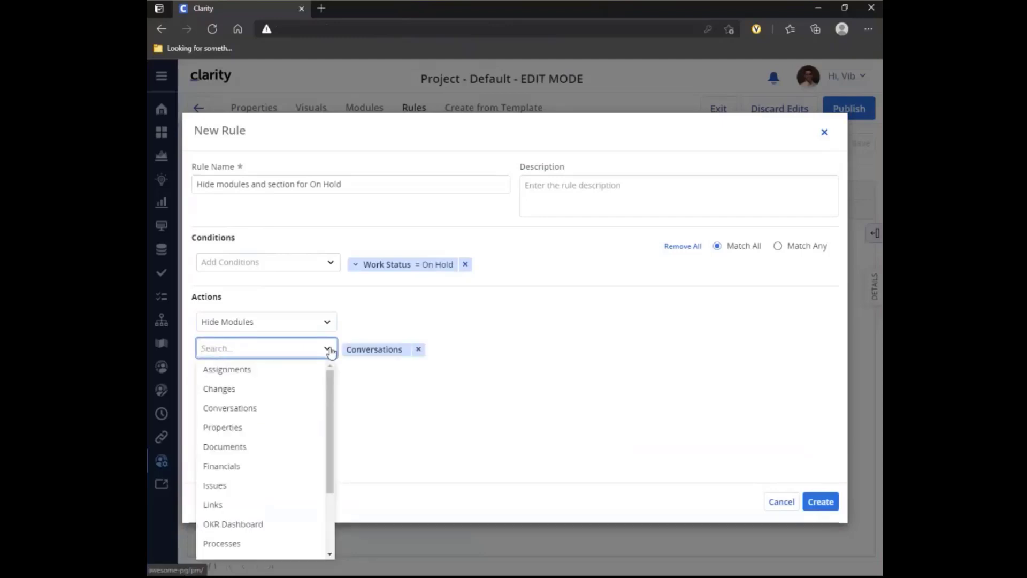
click(240, 466)
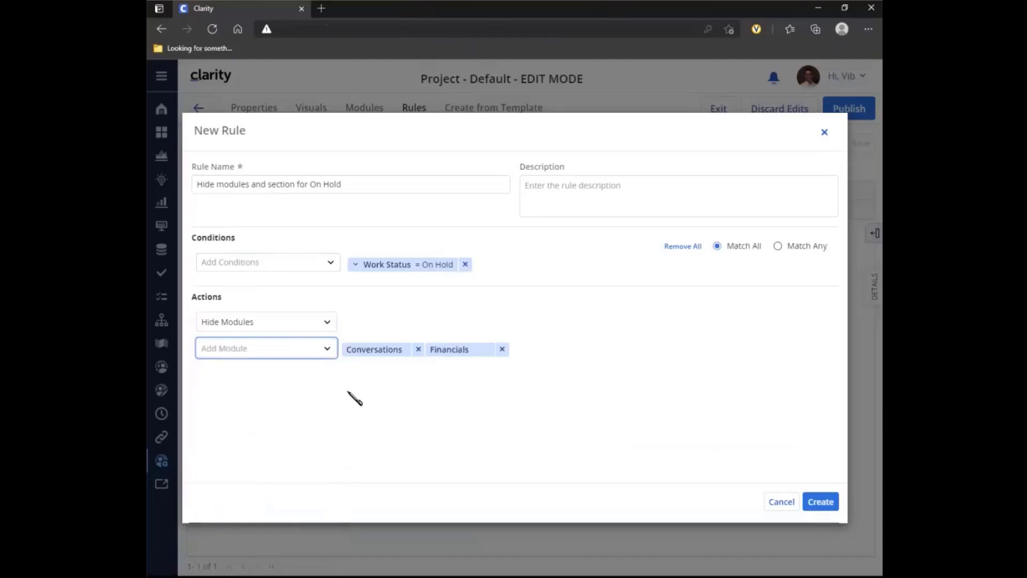
Step: Add the Issues, Risks and Changes modules to the rule's hidden modules
click(327, 350)
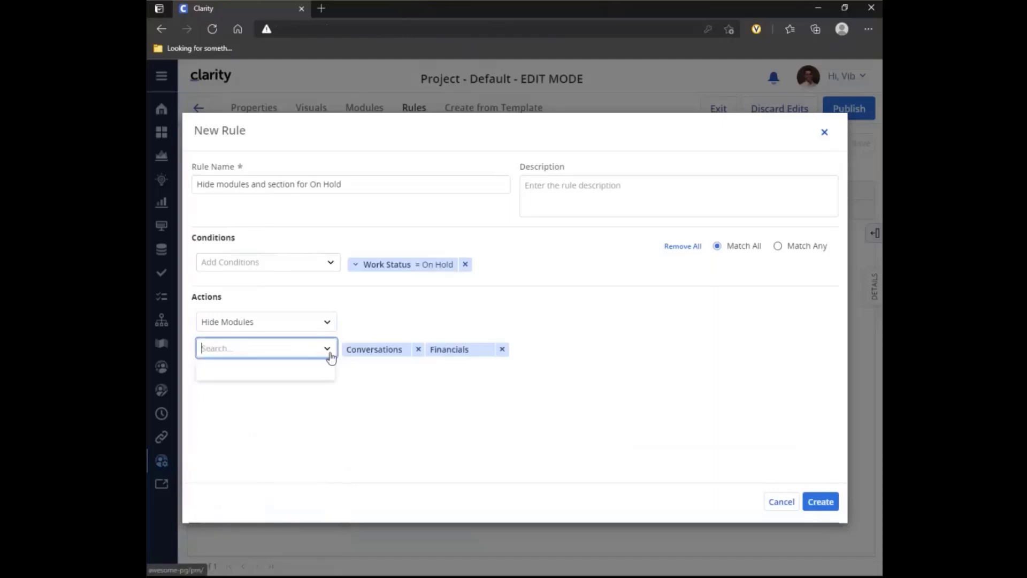
click(227, 487)
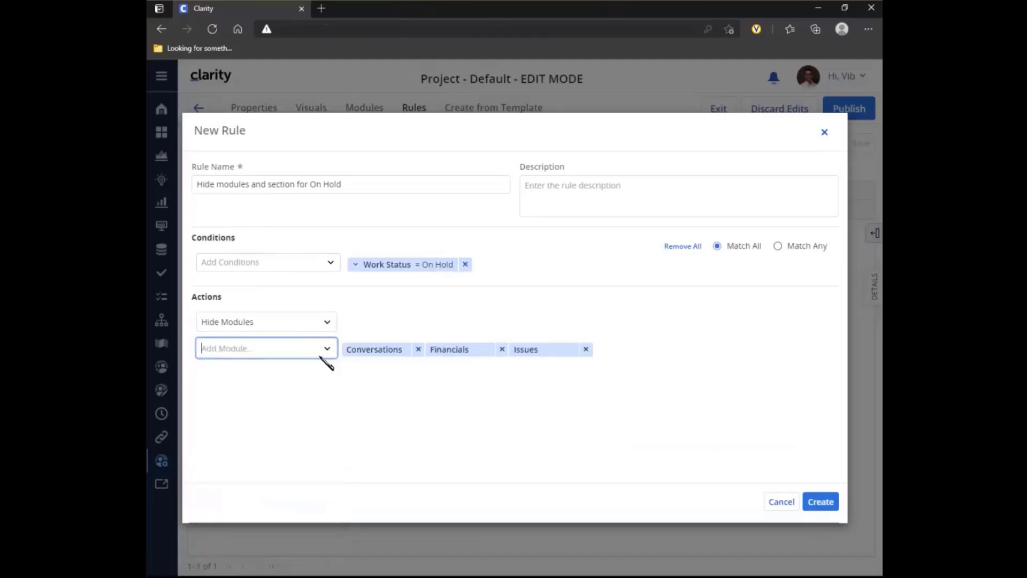
click(321, 348)
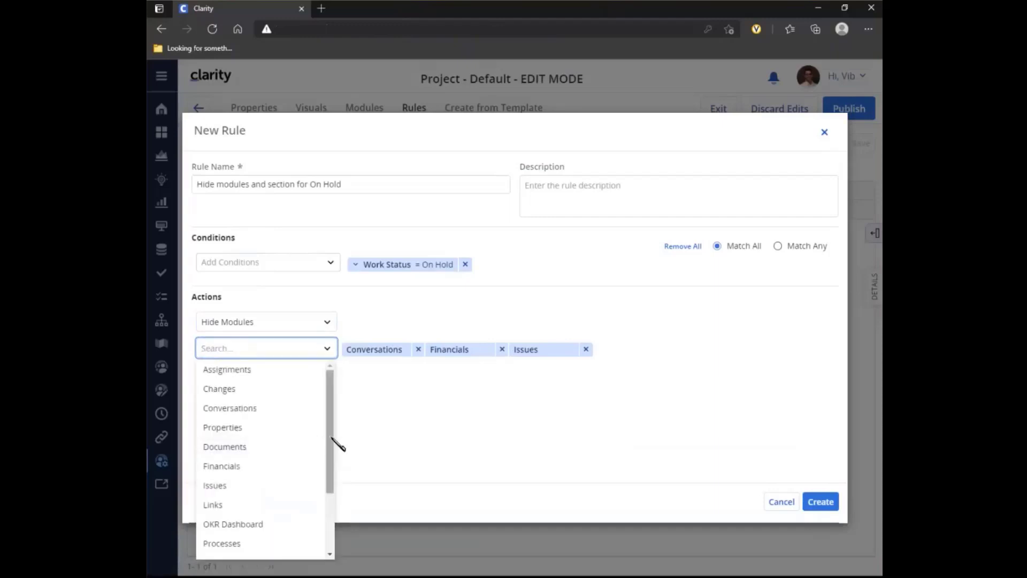
drag(329, 443, 330, 486)
click(257, 486)
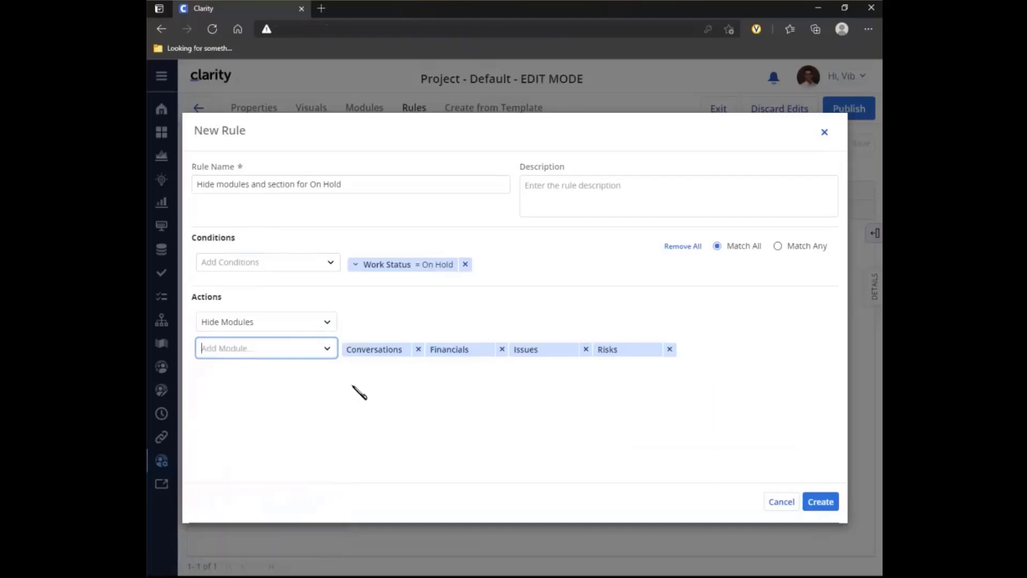
click(330, 362)
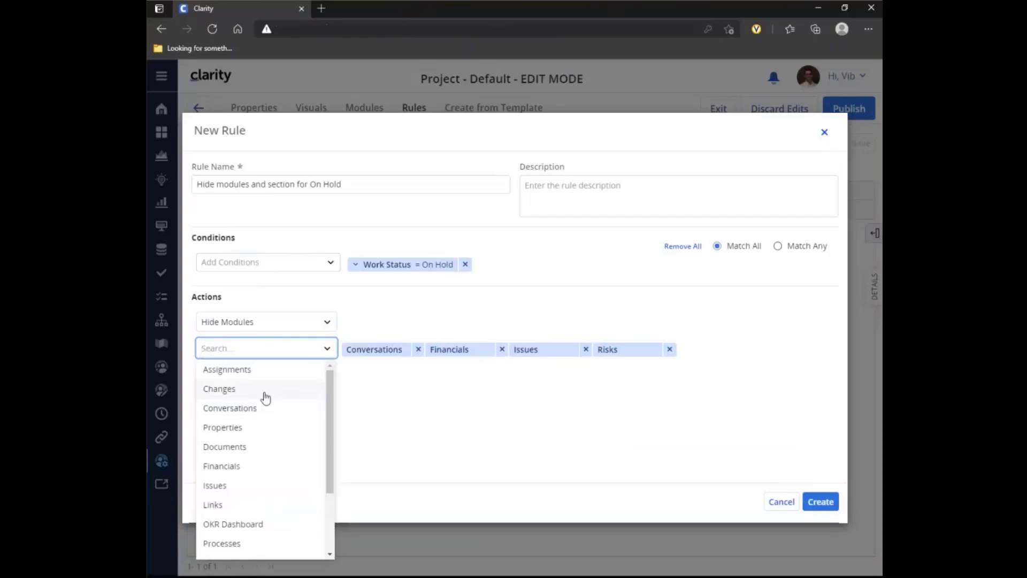
click(264, 392)
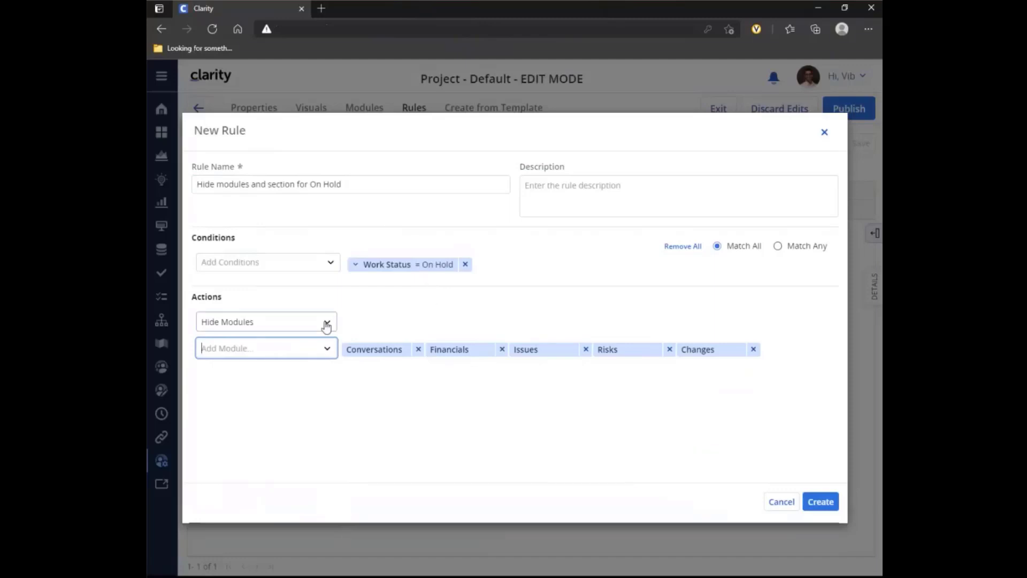
Step: Add a Hide Sections action covering the Alignment and Finance sections, and create the rule
click(326, 324)
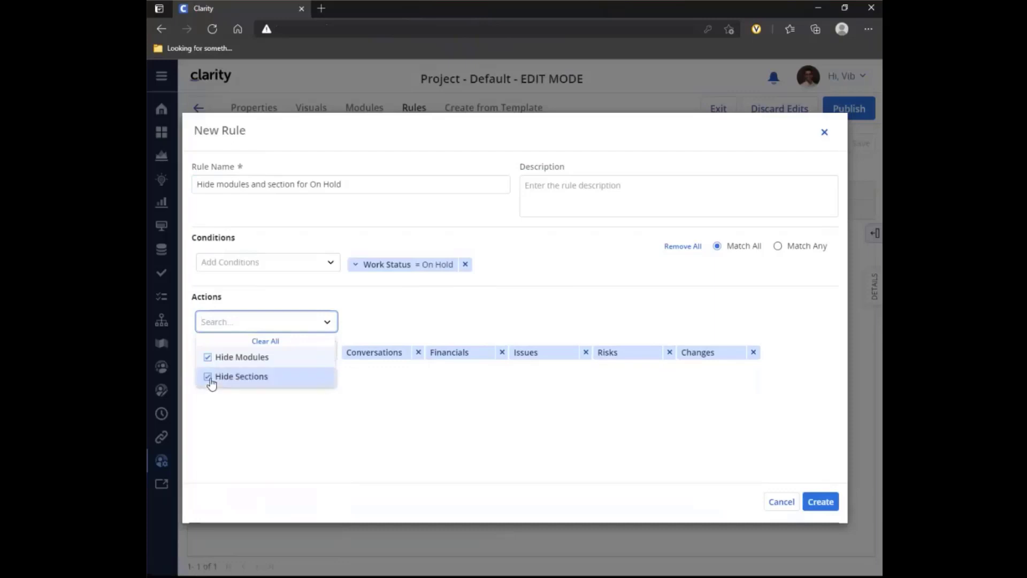
click(208, 377)
click(354, 435)
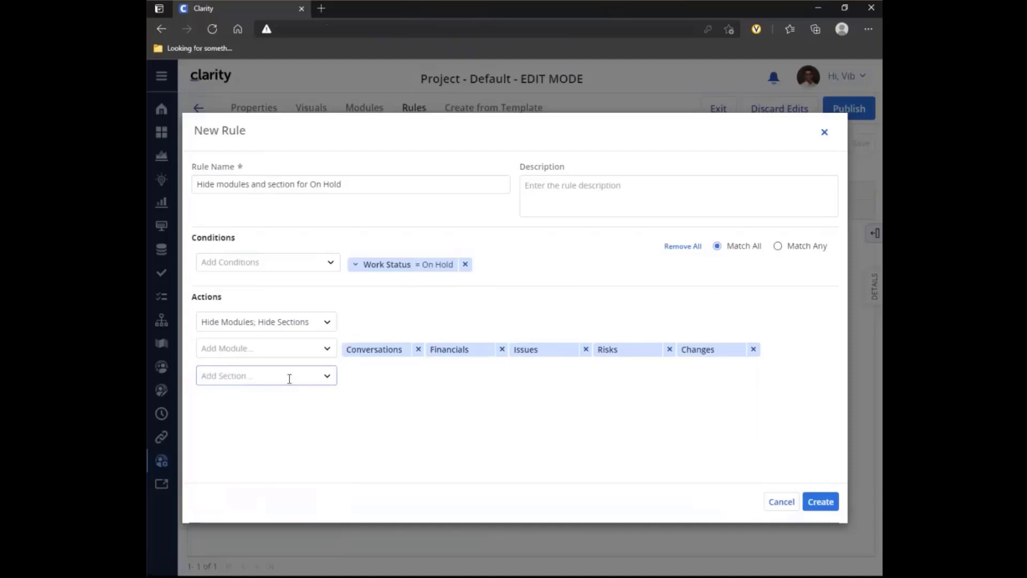
click(328, 377)
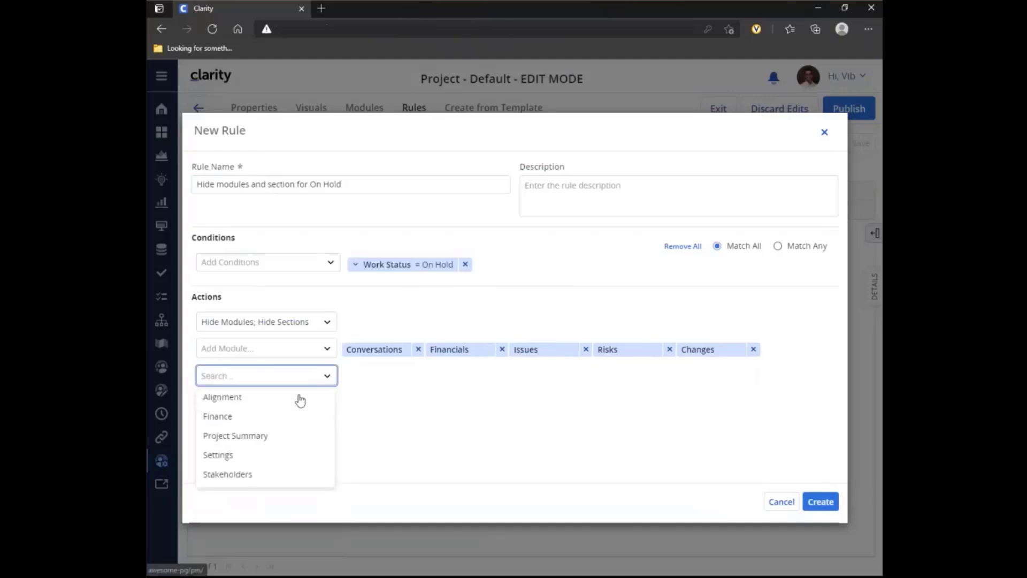
click(254, 400)
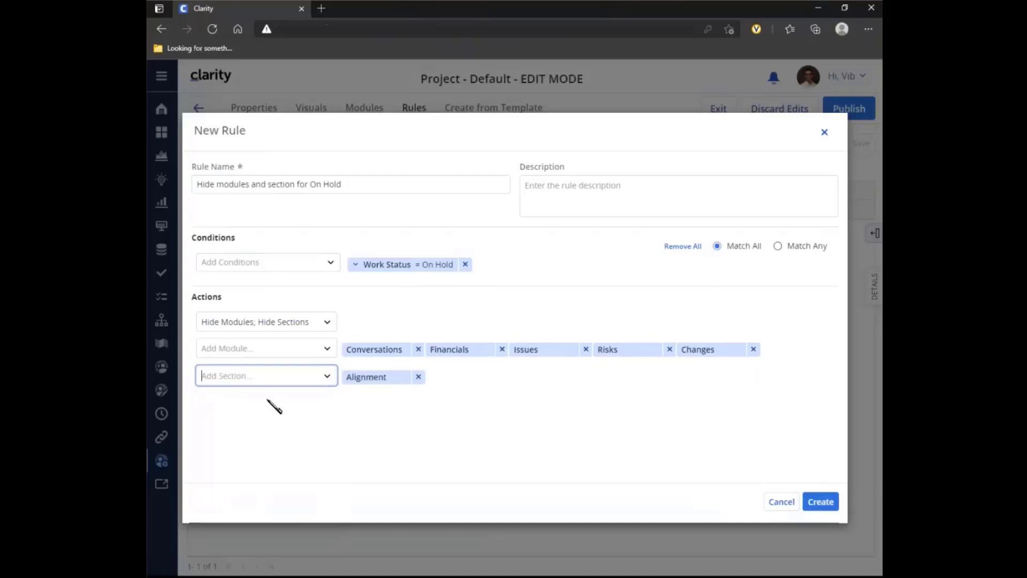
click(328, 377)
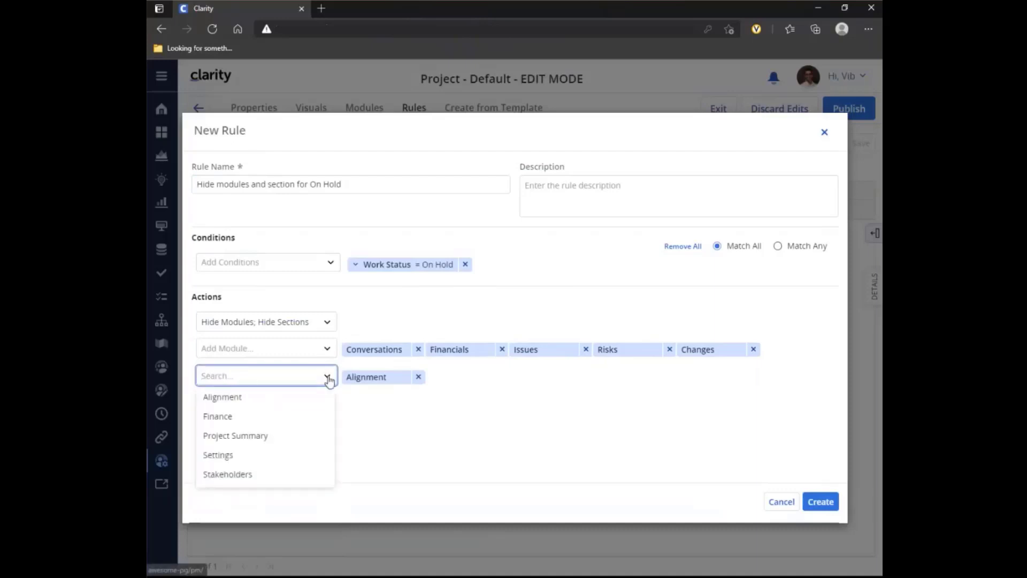
click(234, 417)
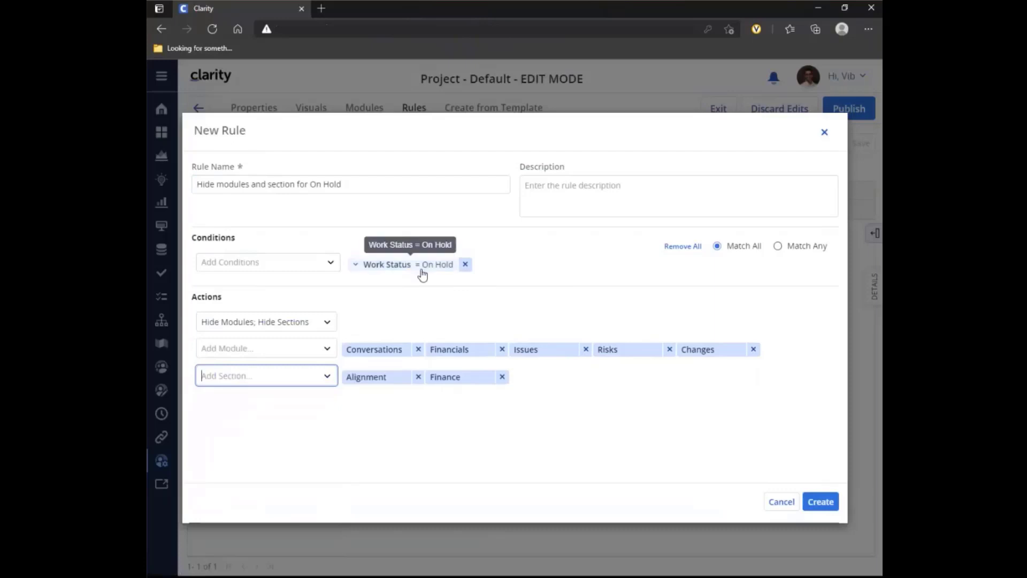
click(818, 502)
click(812, 504)
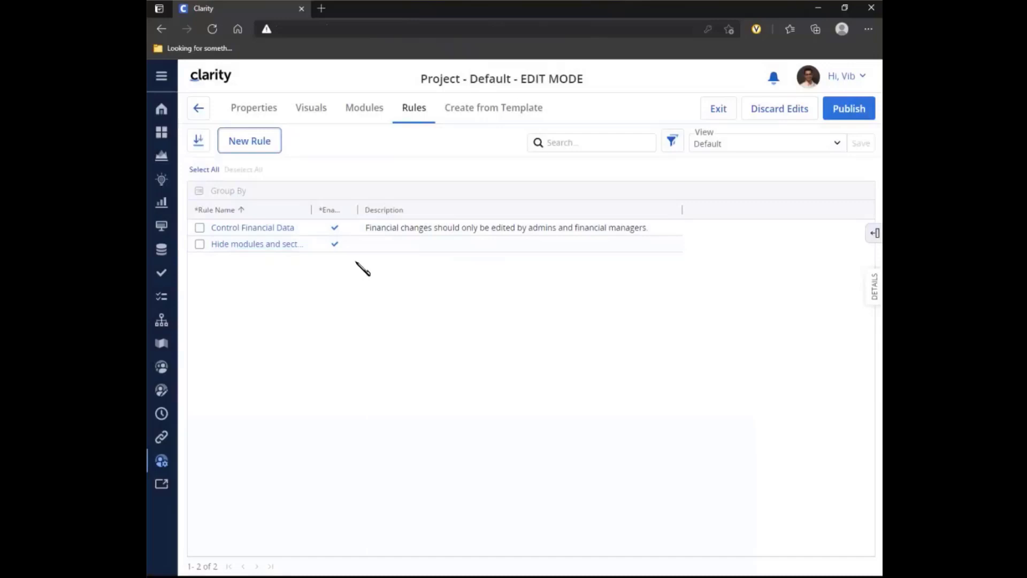
Step: Create a rule named "Incomplete rule" with only the condition Active equal to No and without any action
click(258, 151)
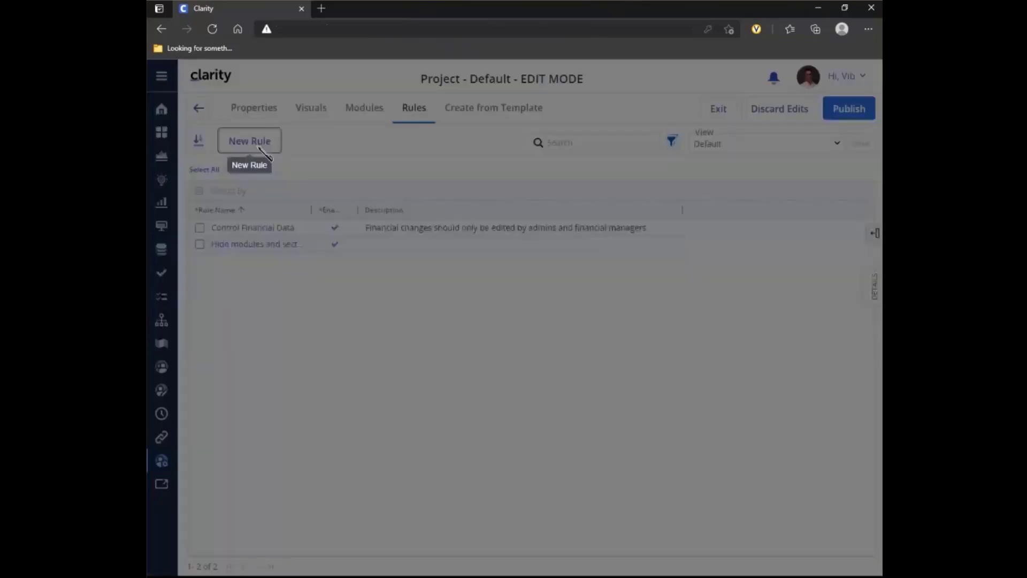
click(248, 182)
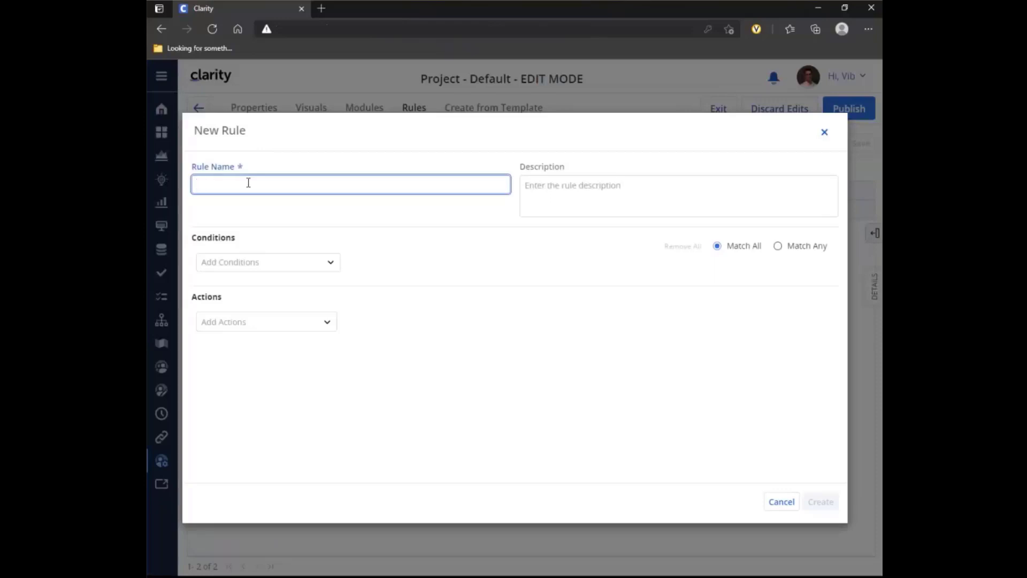
text(Incomplete)
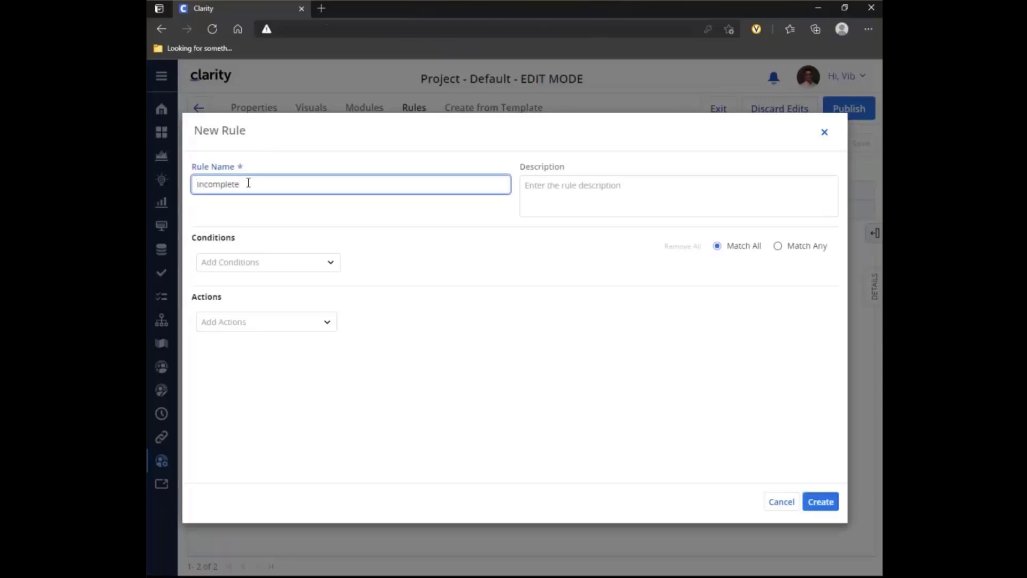
text( rule)
click(333, 265)
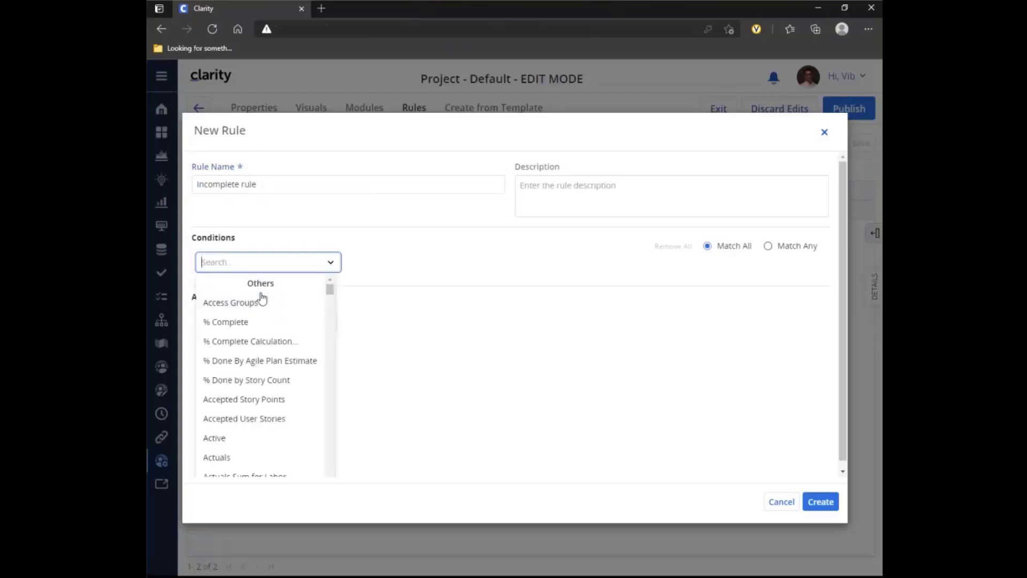
click(222, 438)
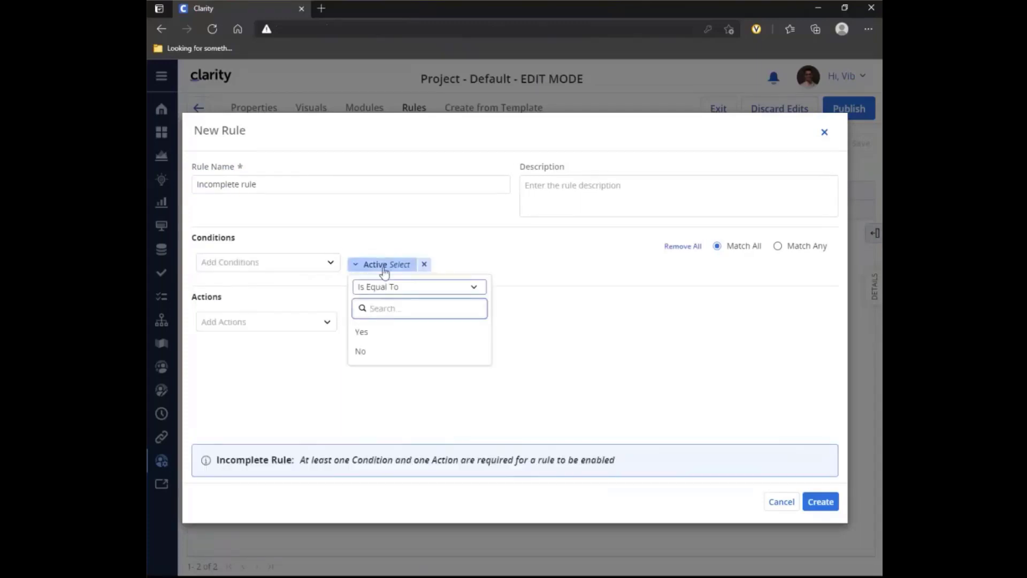
click(383, 349)
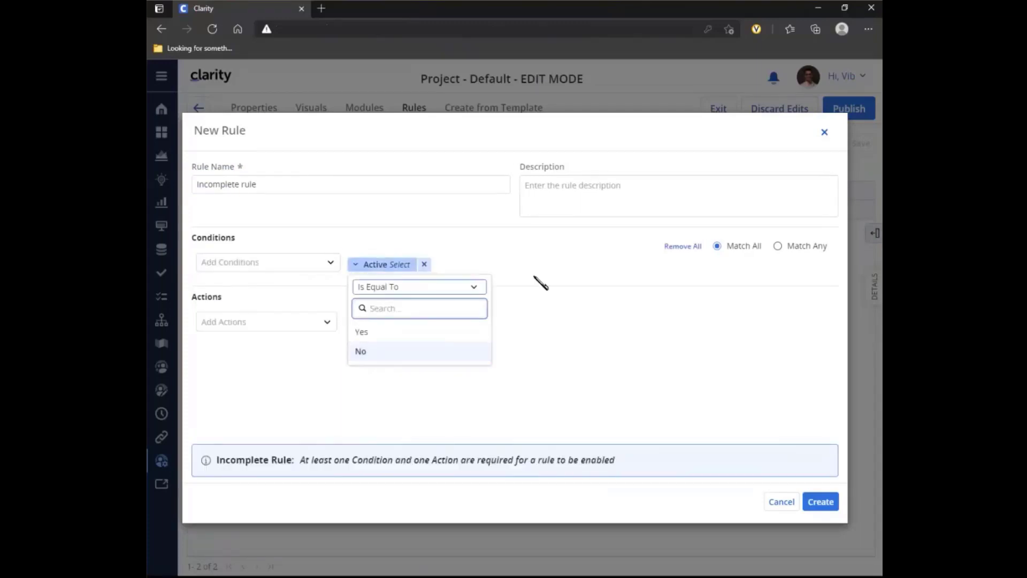
click(543, 276)
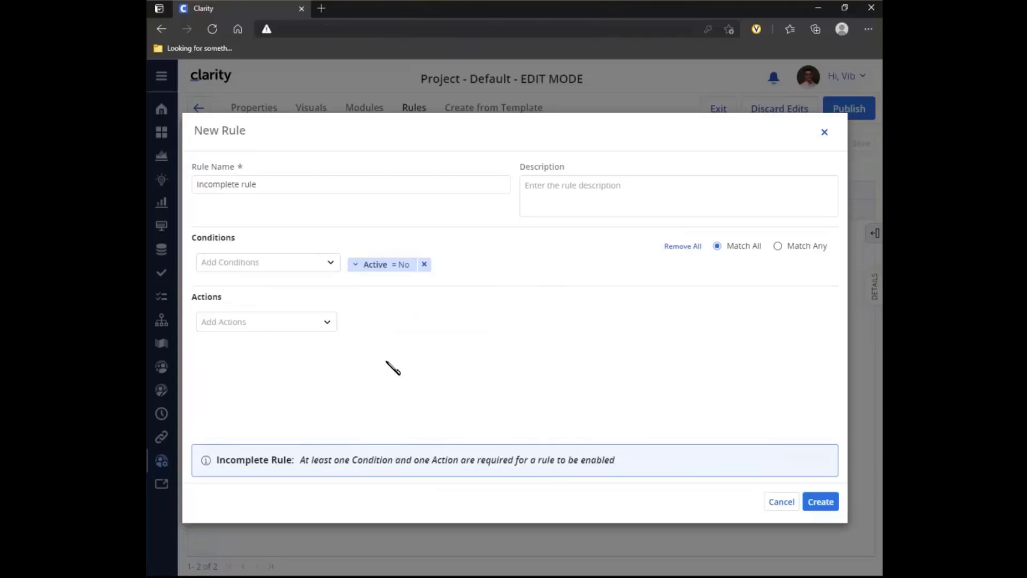
click(826, 508)
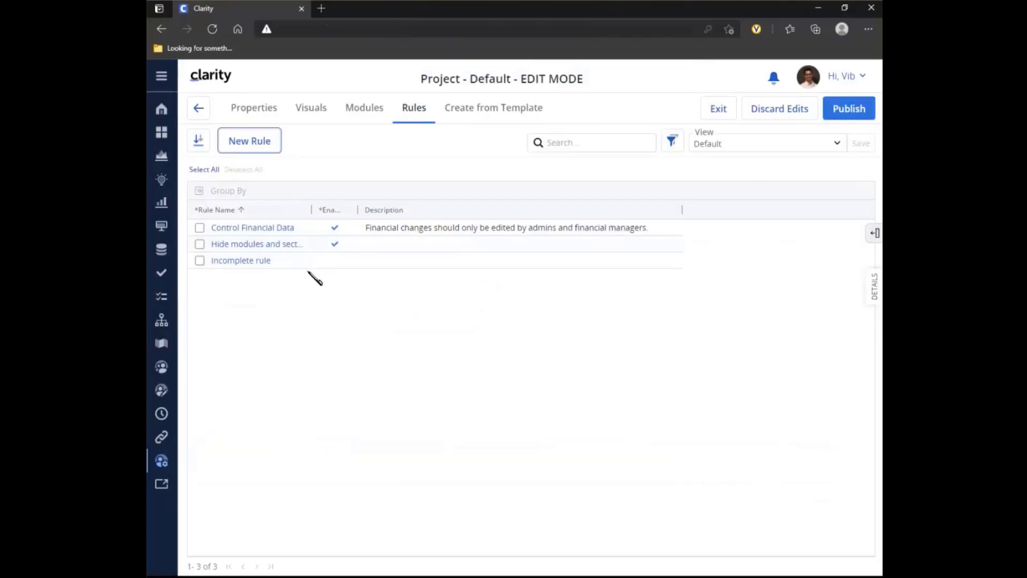
Step: Delete "Incomplete rule" from the blueprint's rules and publish the Project - Default blueprint
right_click(367, 262)
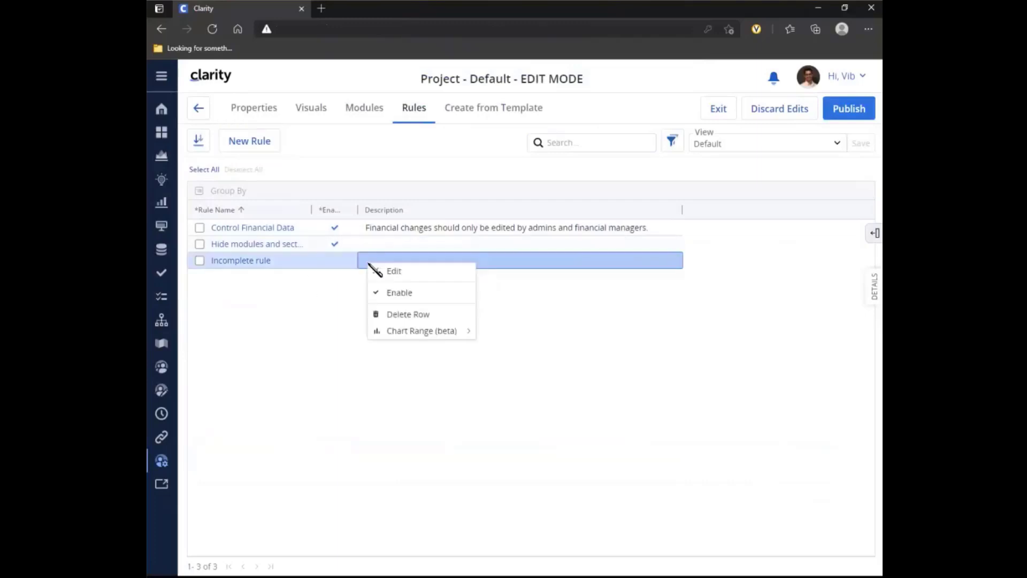
click(436, 314)
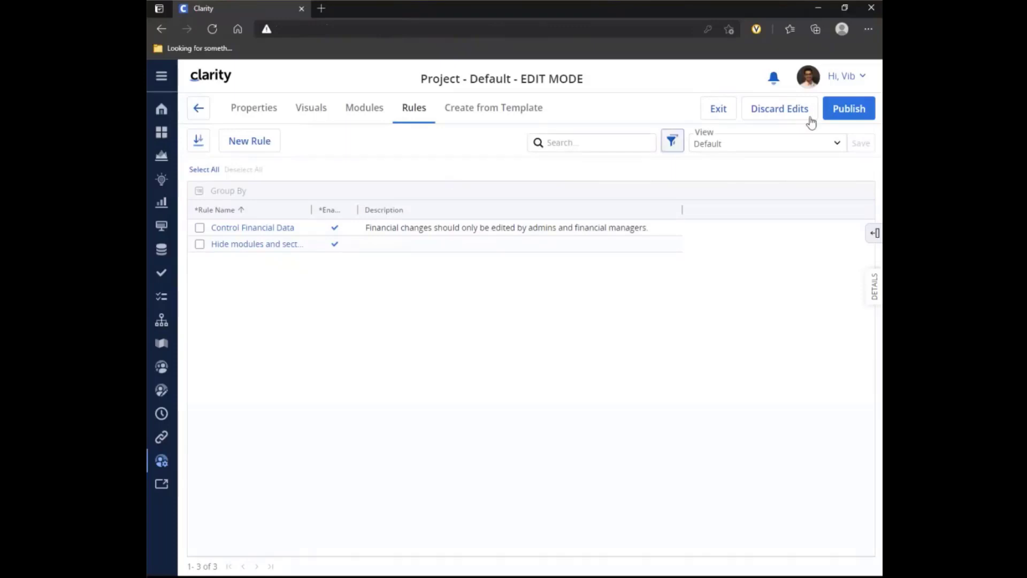
click(840, 113)
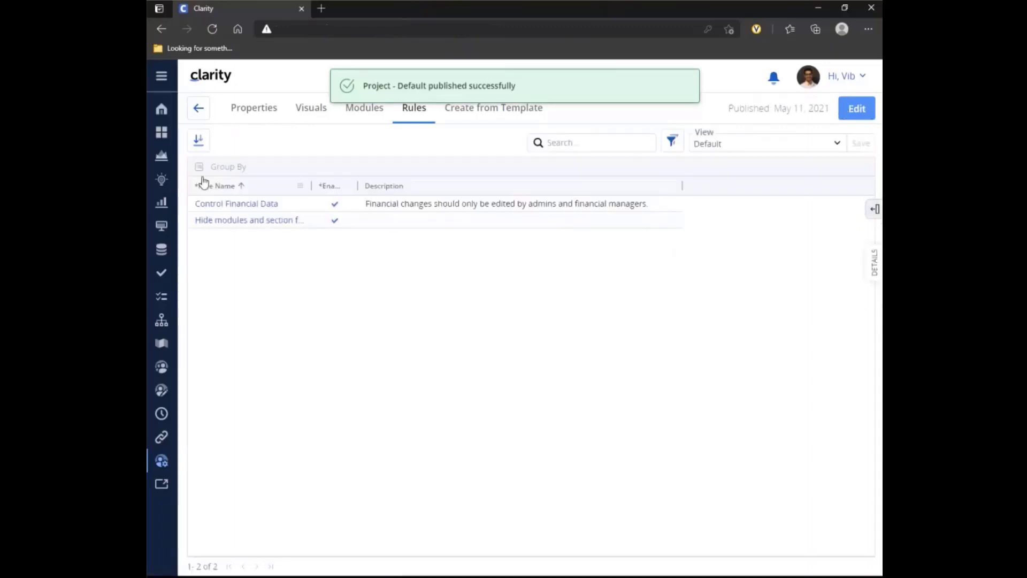
Step: Open the Projects list and switch it to the Stage Gate view
click(162, 159)
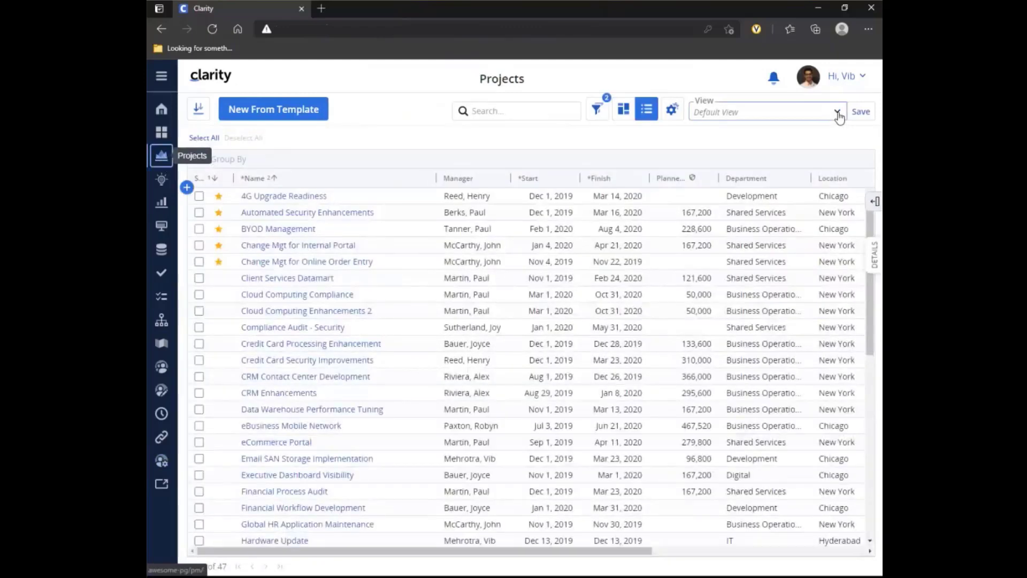
click(837, 113)
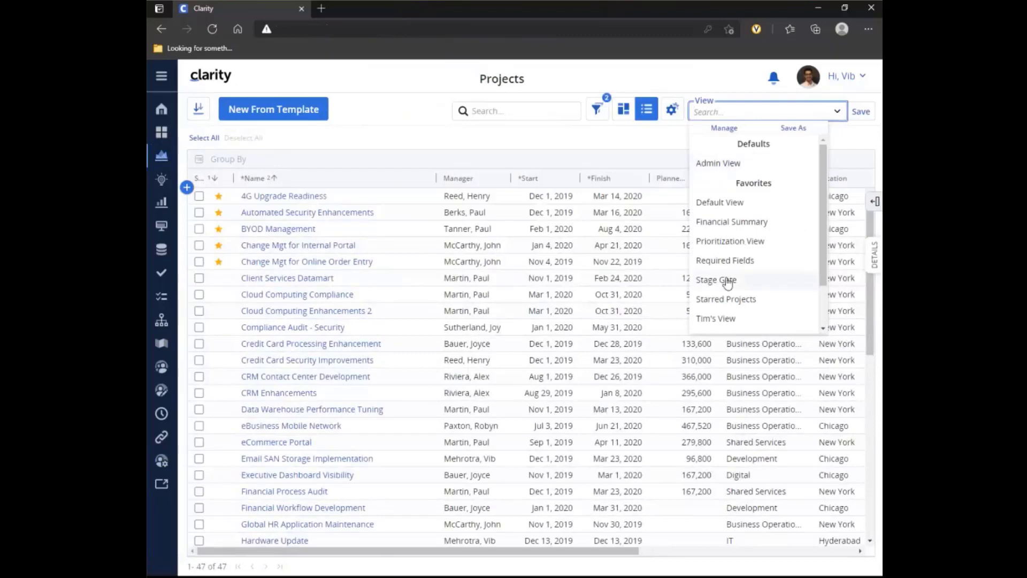
click(727, 280)
click(721, 171)
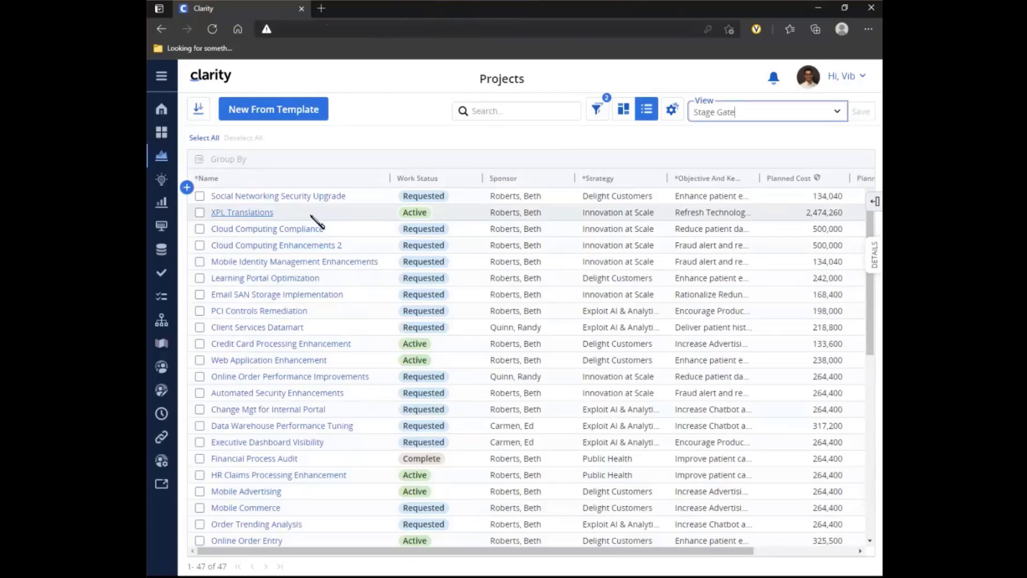
Step: Open the XPL Translations project and examine its available modules and property sections
click(260, 215)
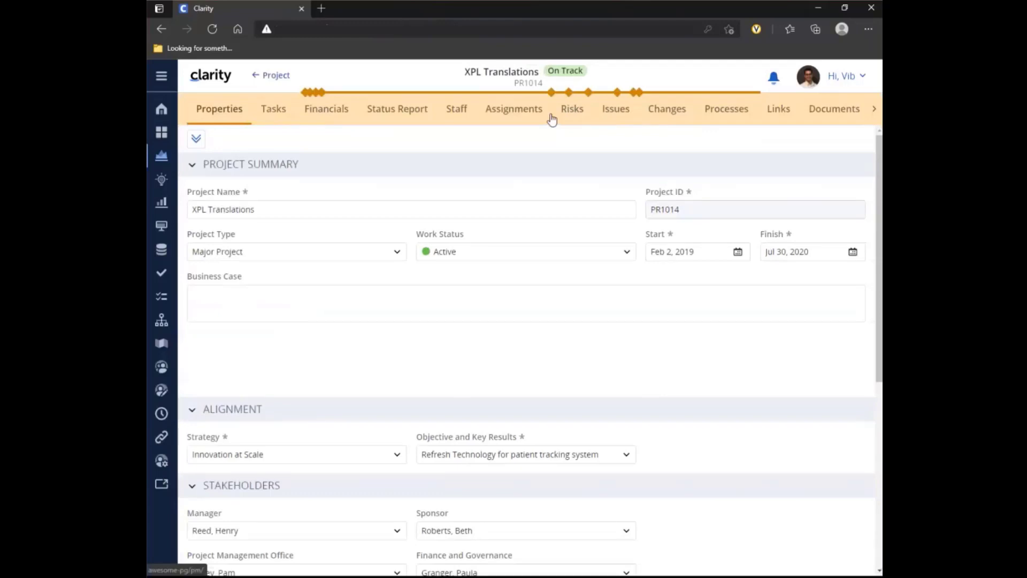
click(875, 109)
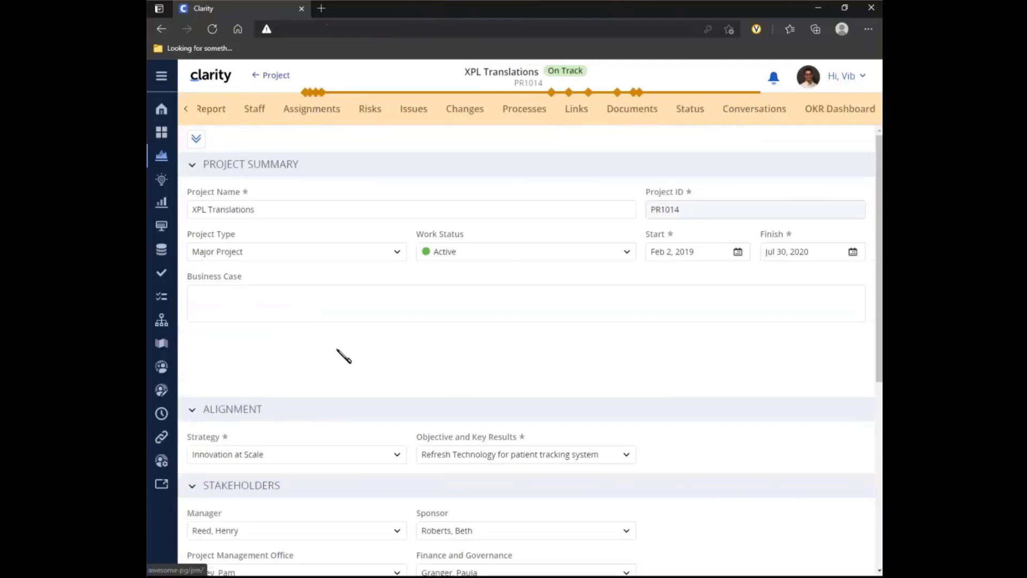
scroll(341, 355, down, 4)
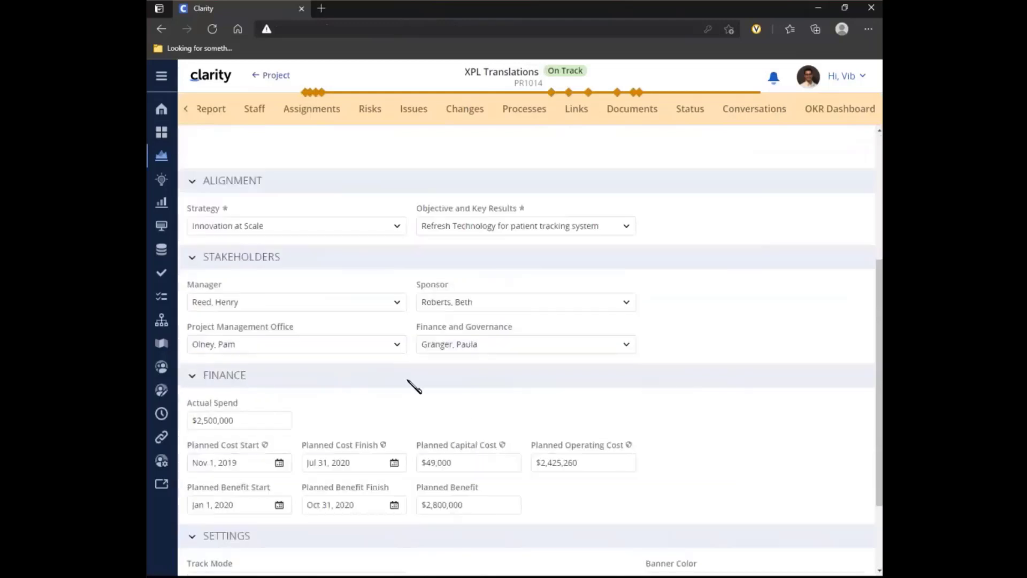
scroll(414, 386, up, 4)
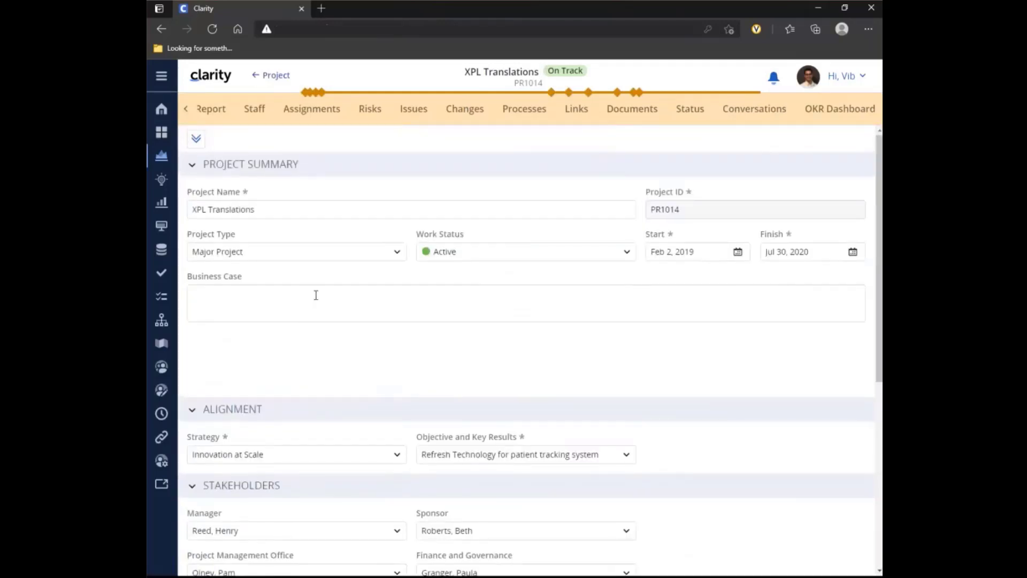
Step: Return to the project list and set the Work Status of XPL Translations to On Hold
click(261, 76)
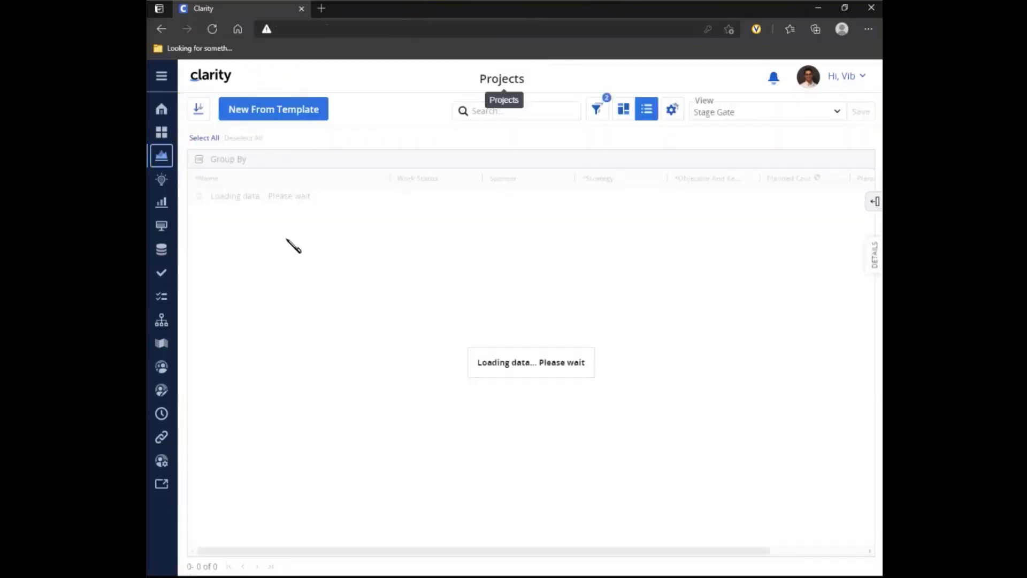
click(440, 212)
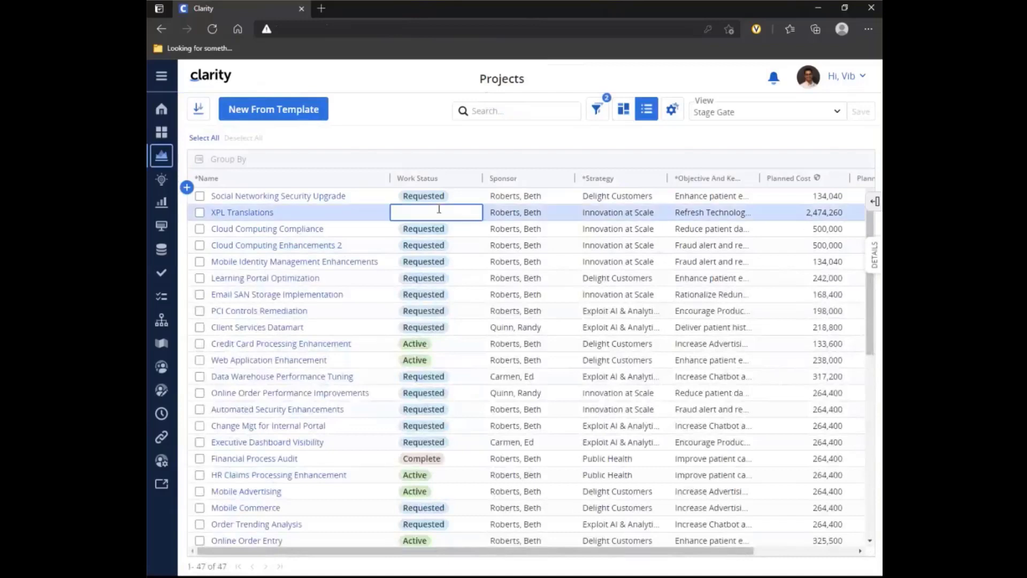
click(429, 292)
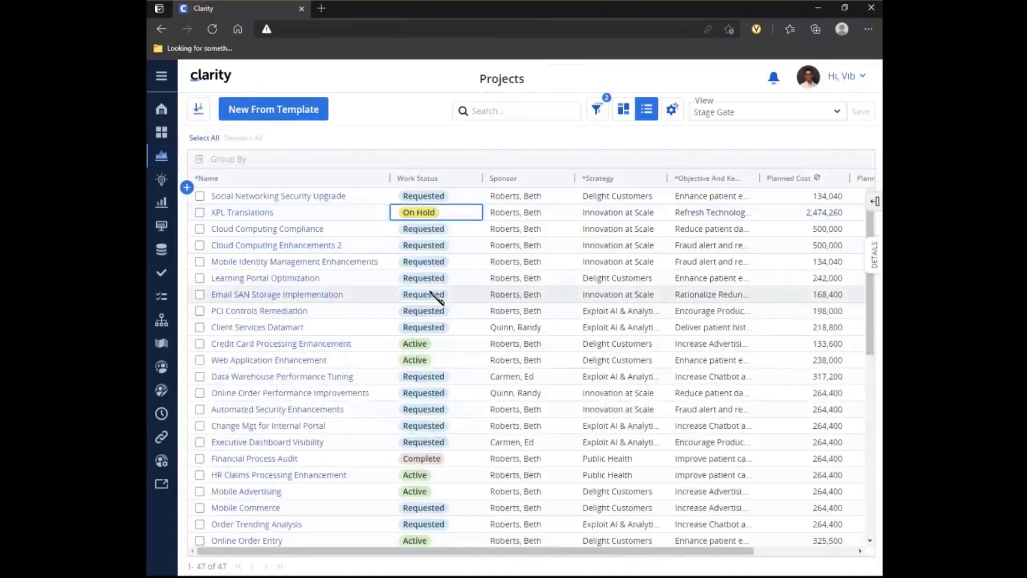
Step: Reopen XPL Translations to check which modules and sections are shown, and return to the project list
click(242, 214)
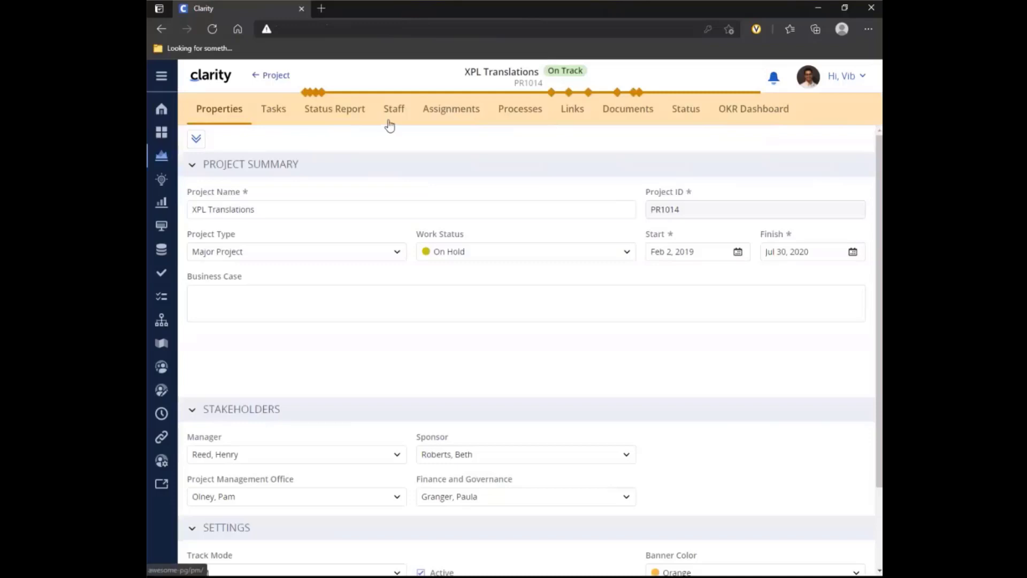
scroll(521, 345, down, 2)
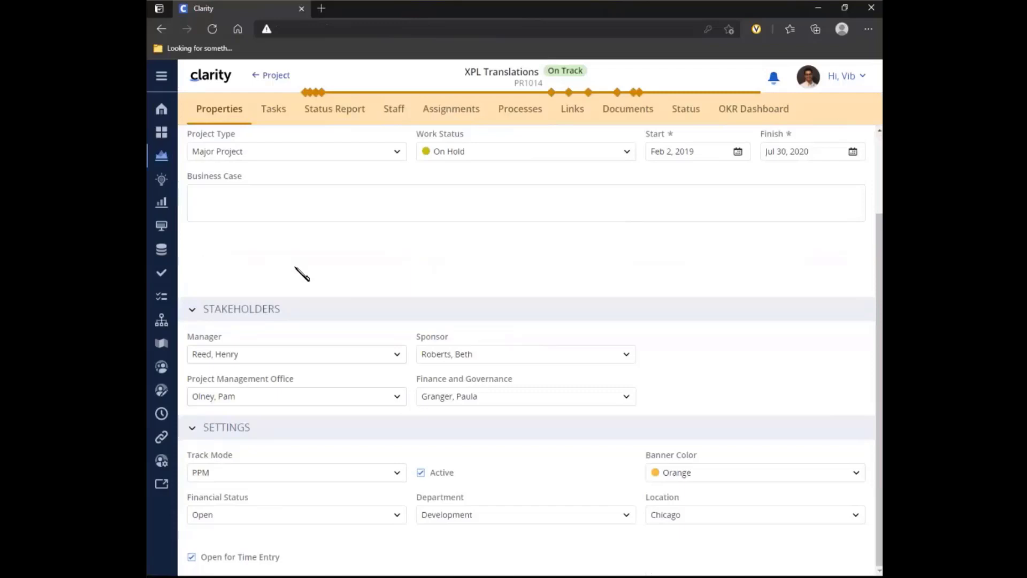
click(271, 75)
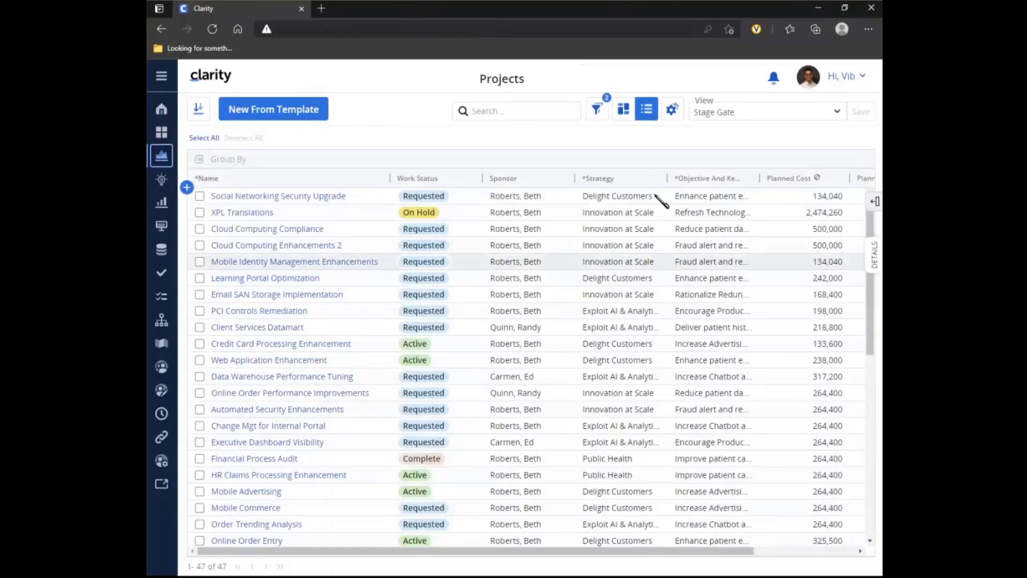
Step: Log out and log in as a different user with the saved username and password
click(863, 81)
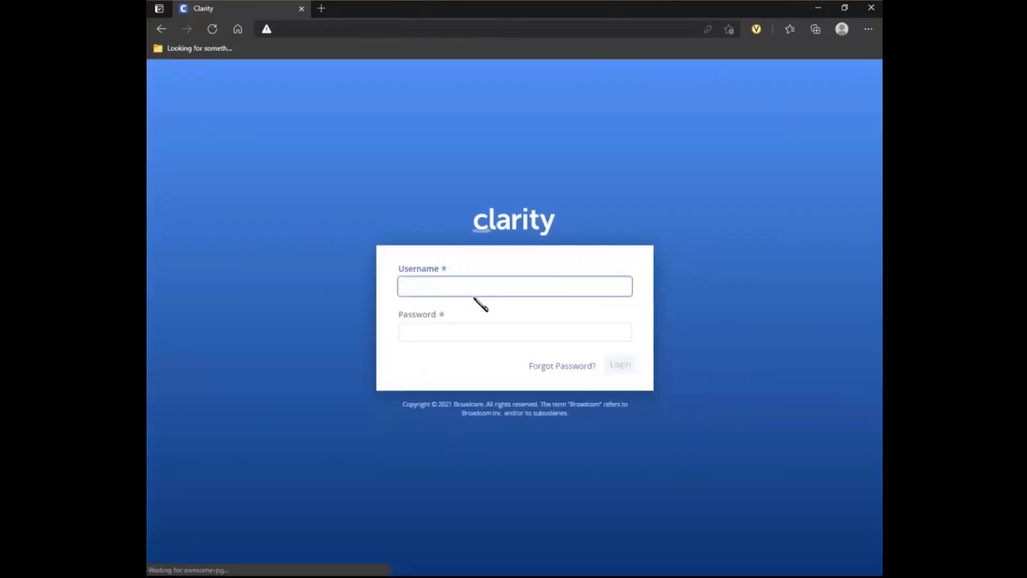
click(461, 286)
click(427, 362)
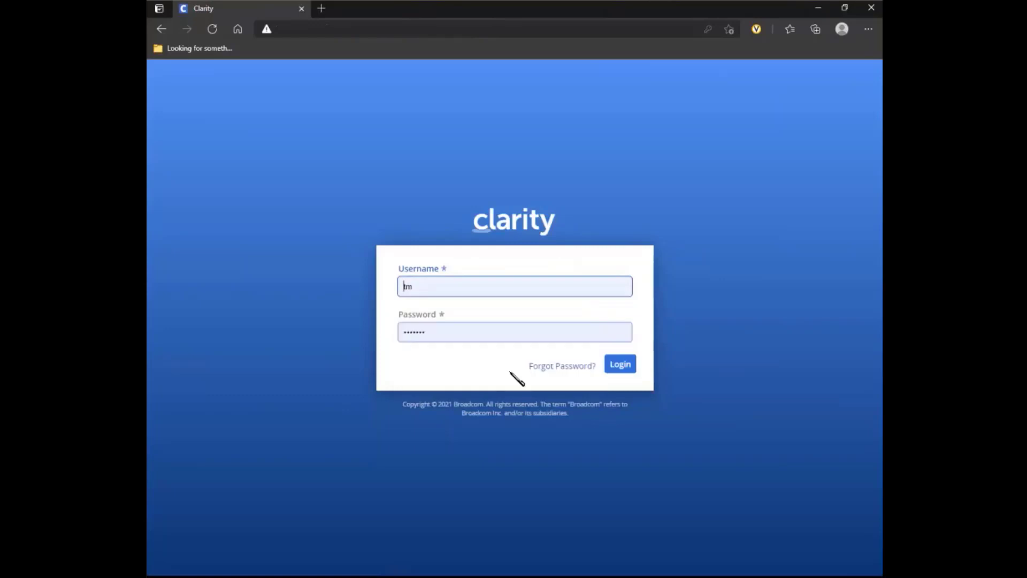
click(617, 368)
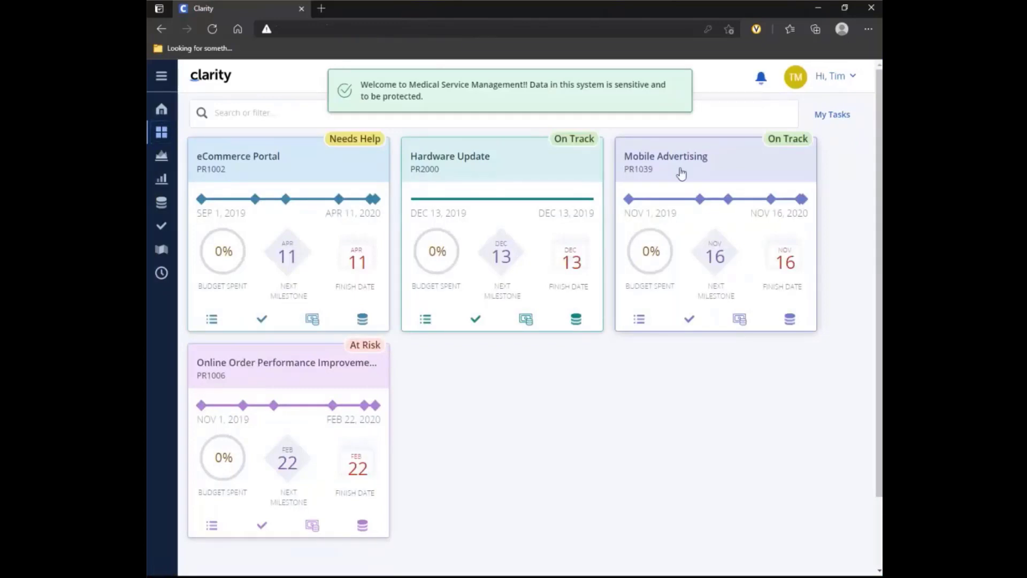
Step: Open the Mobile Advertising project and examine its modules, property sections and field editability
click(680, 173)
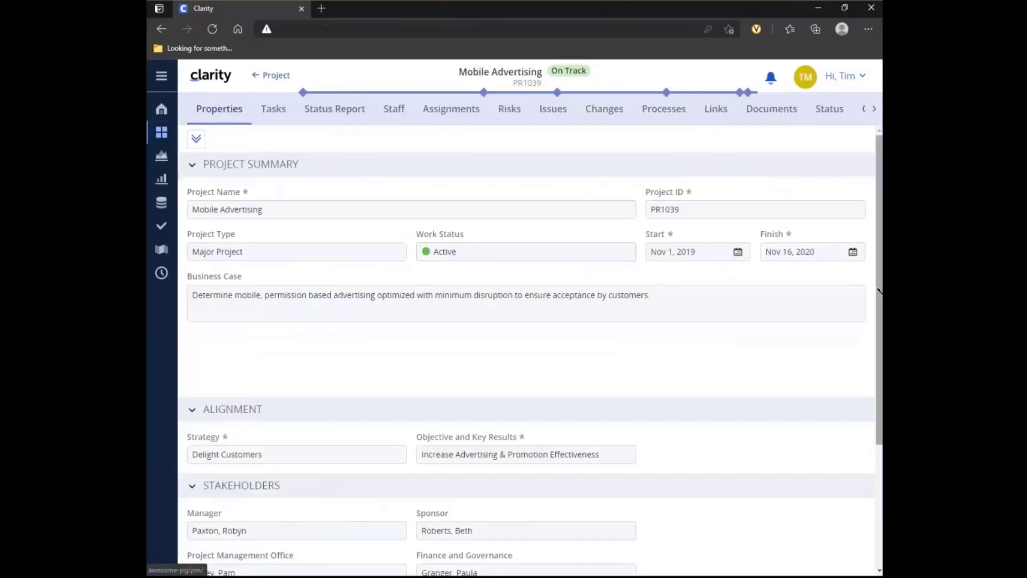
drag(879, 290, 879, 428)
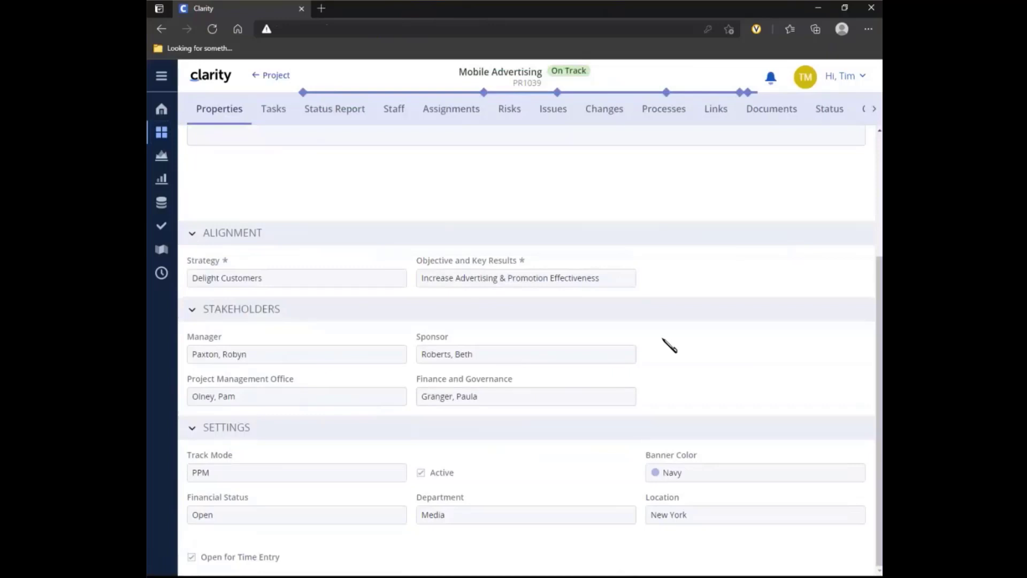
scroll(667, 339, up, 3)
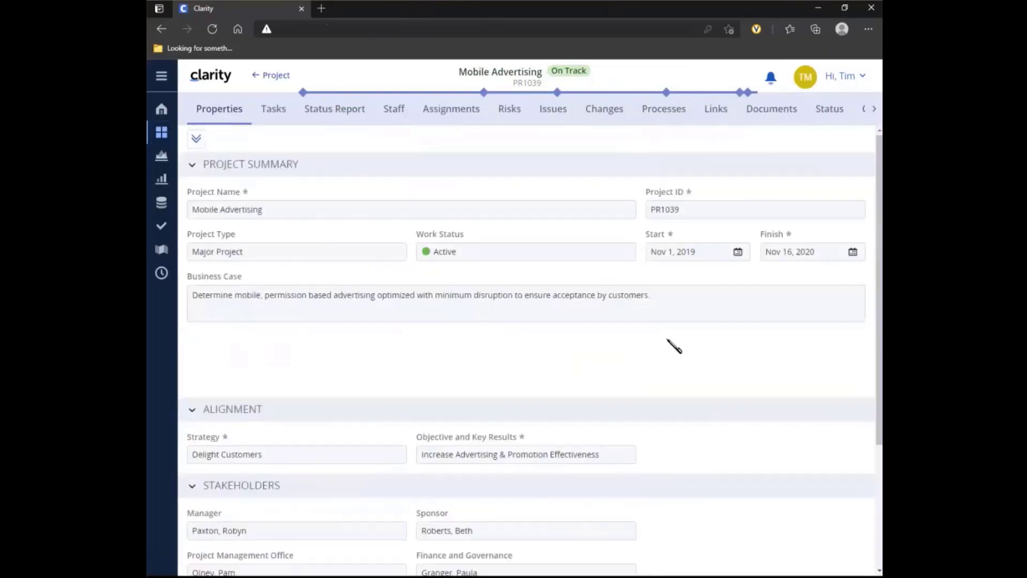